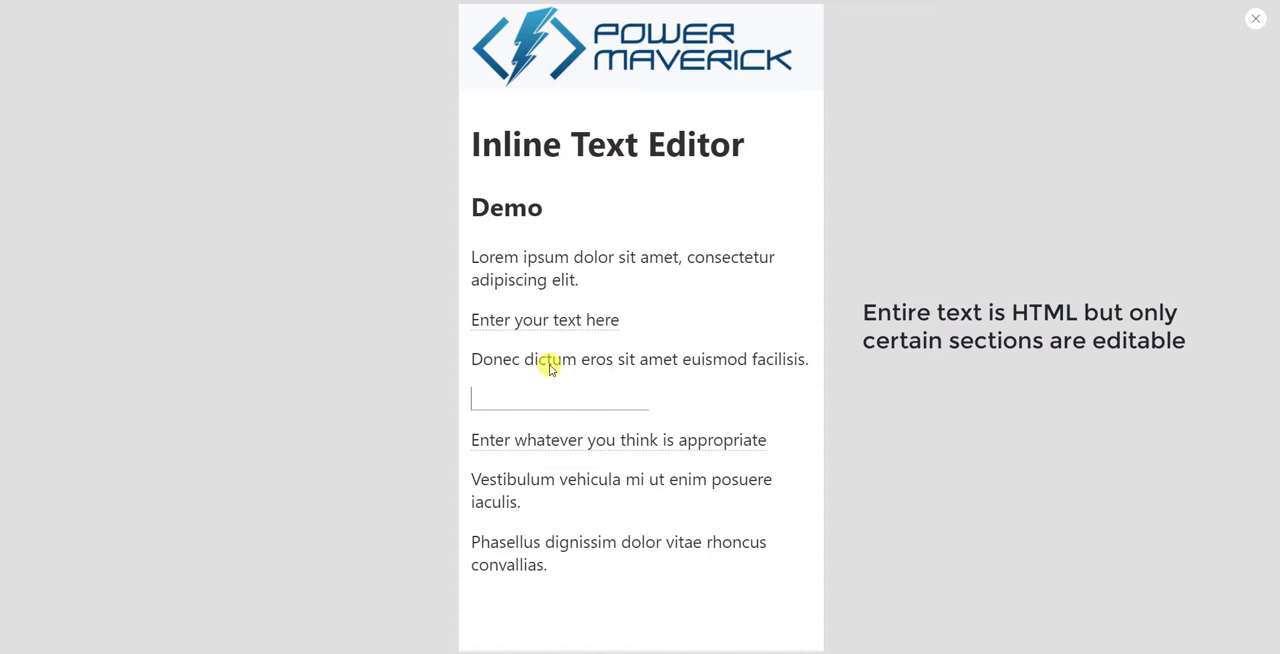
- Check which lines of the Inline Text Editor demo can be edited by activating each underlined text
click(541, 362)
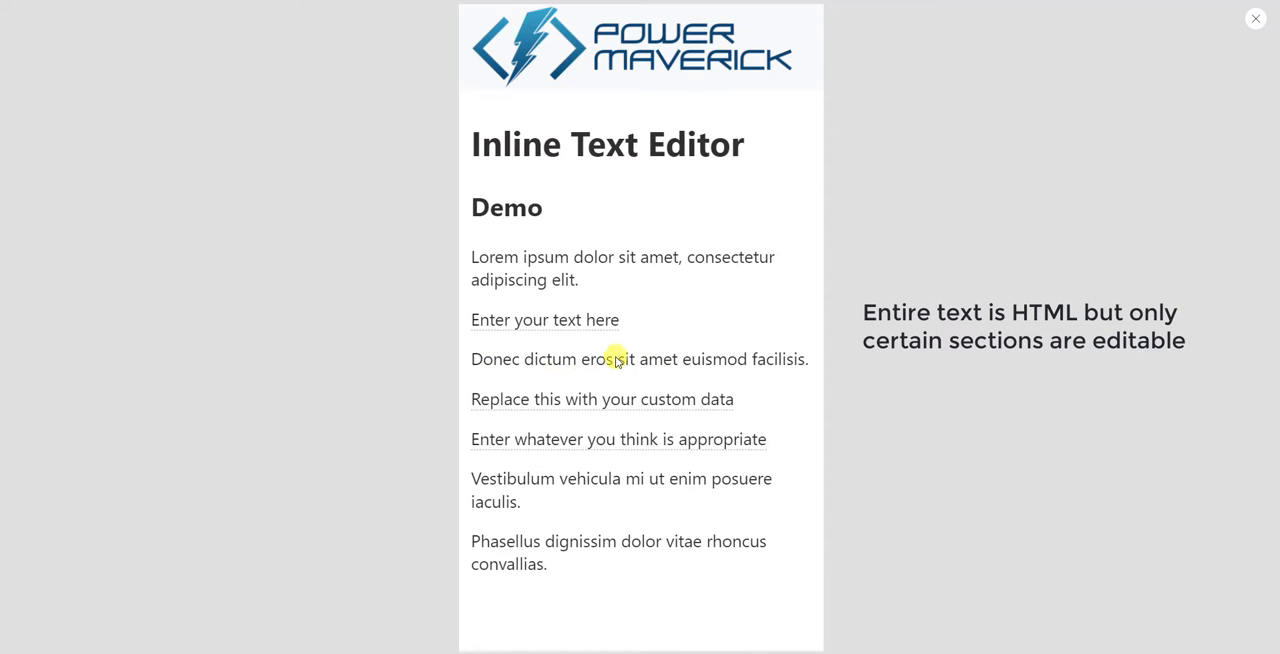
click(532, 324)
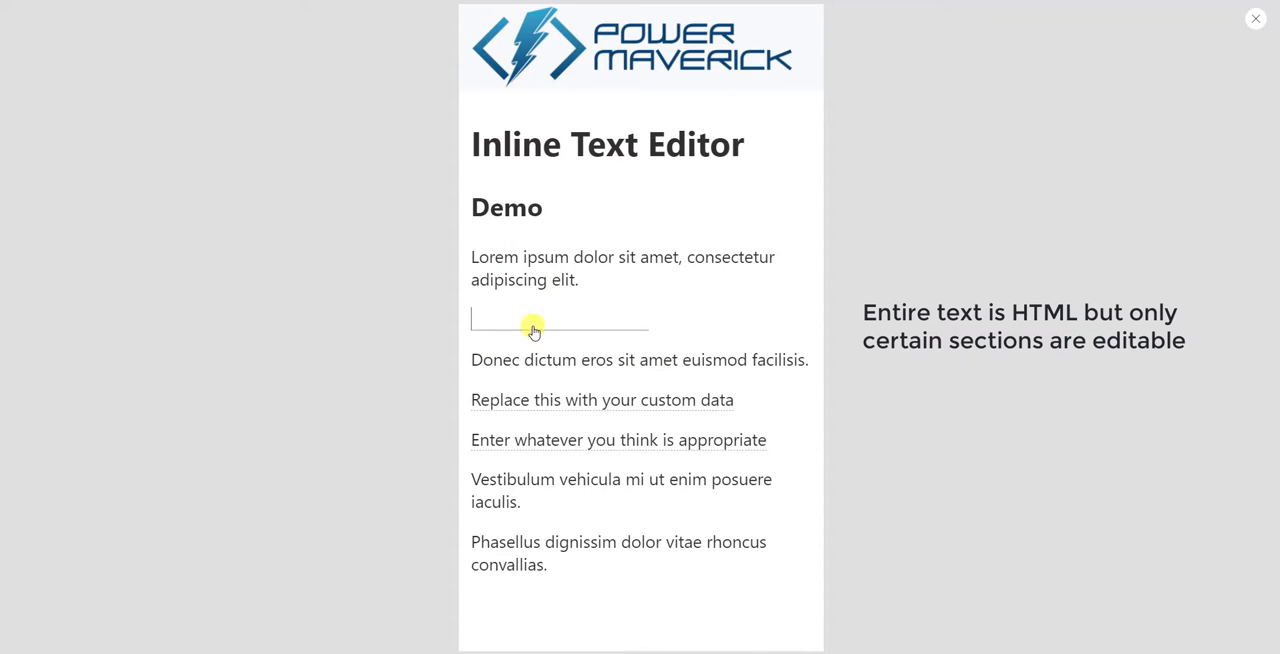
click(540, 401)
click(541, 442)
- Replace the first editable text with "This control shows the power of React"
click(540, 330)
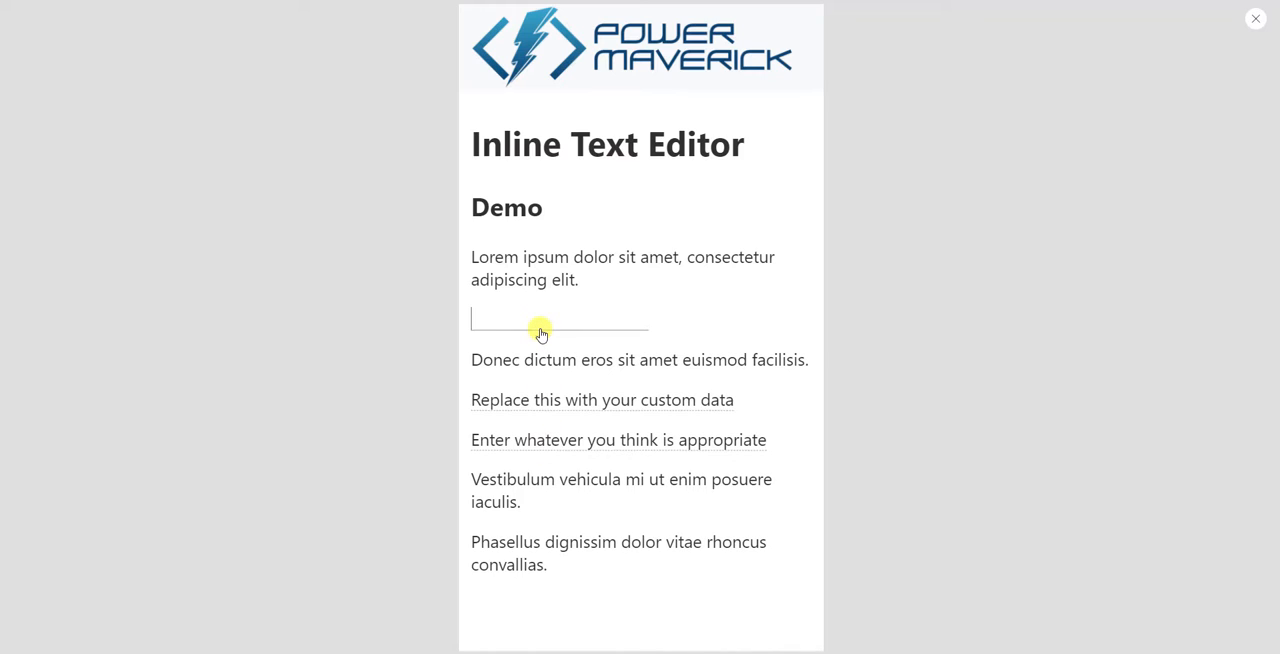
text(Th)
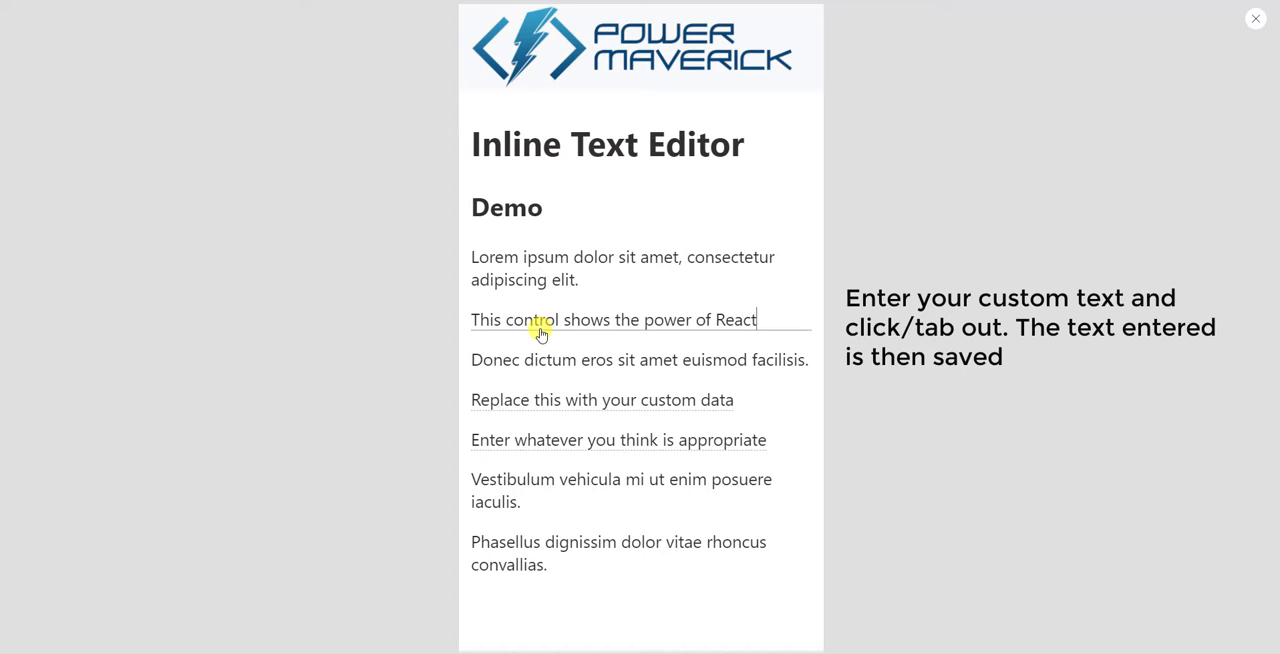
click(587, 354)
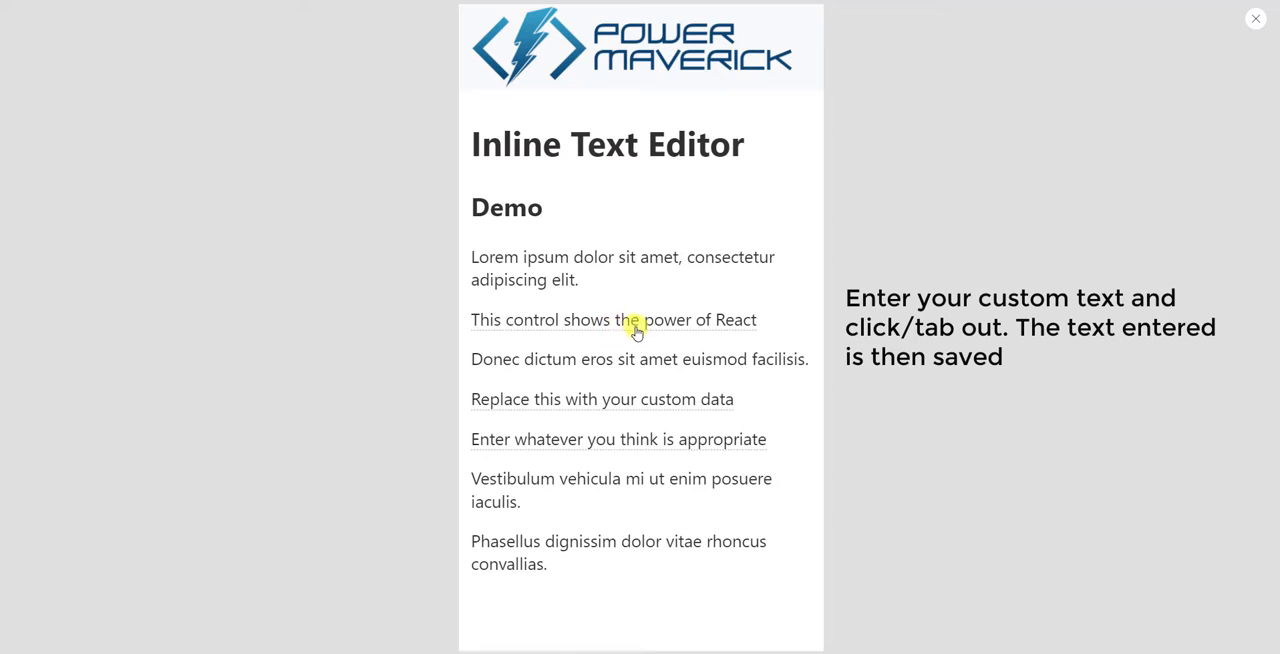
- Set the second editable text to "No Fluent UI control is used in this component" and the third to "It uses a custom hook feature"
click(604, 402)
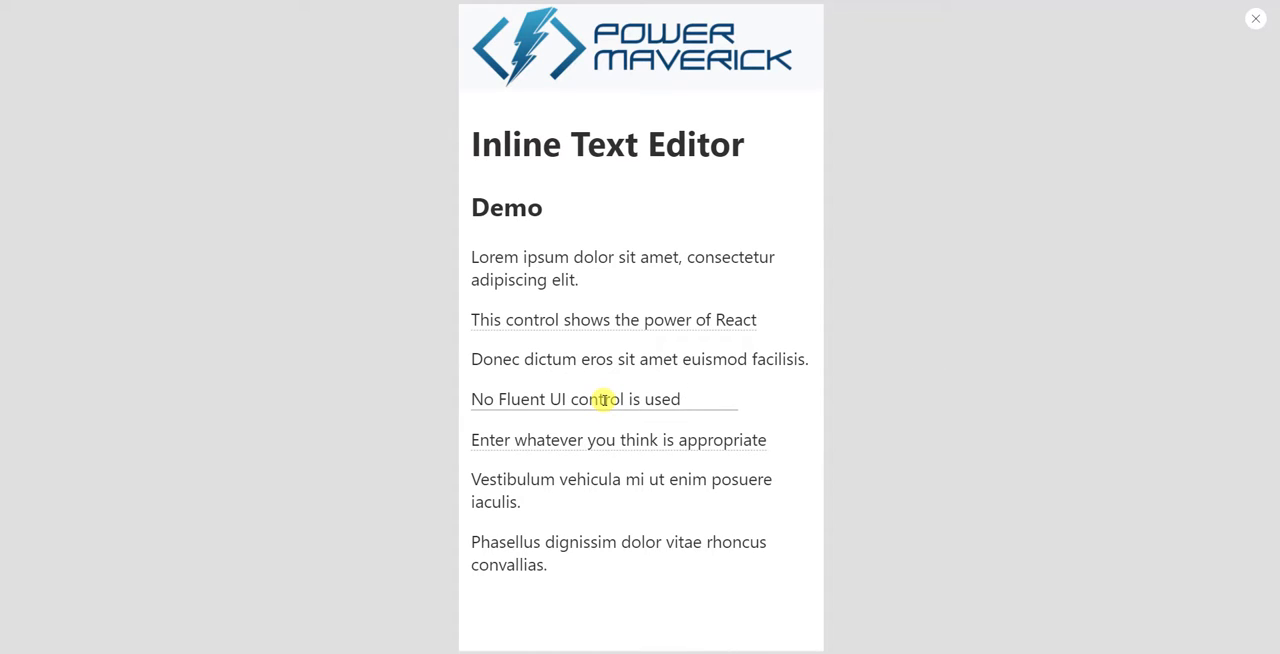
text(component)
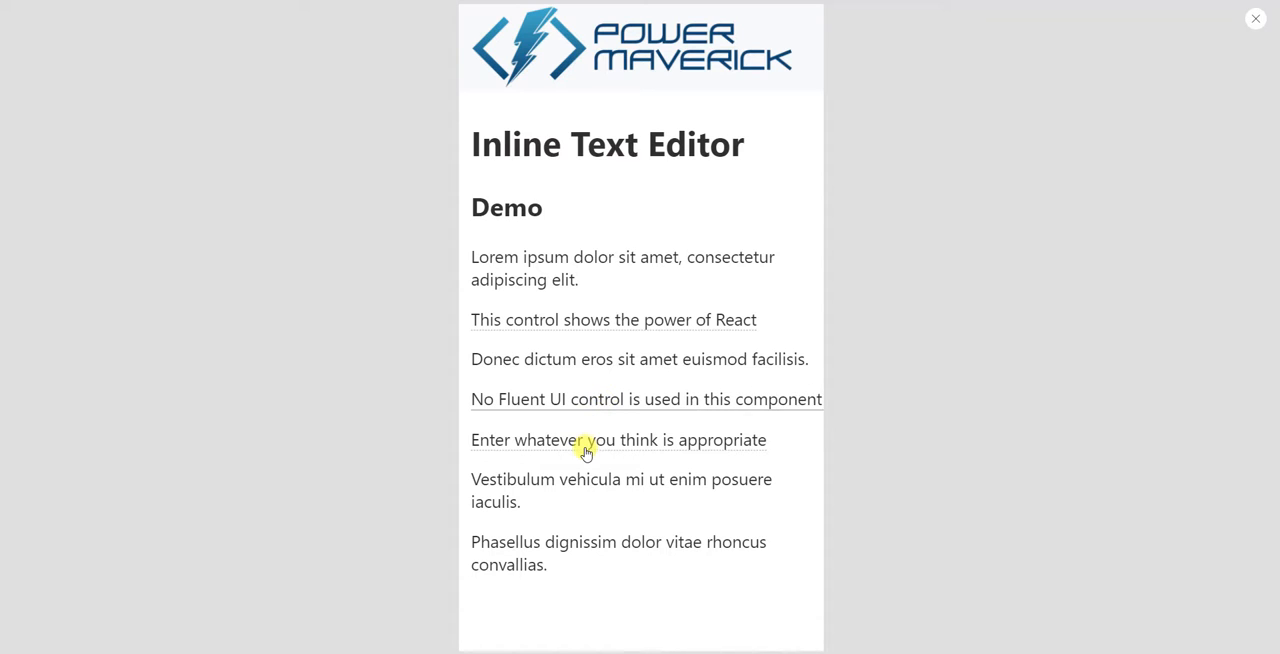
click(586, 443)
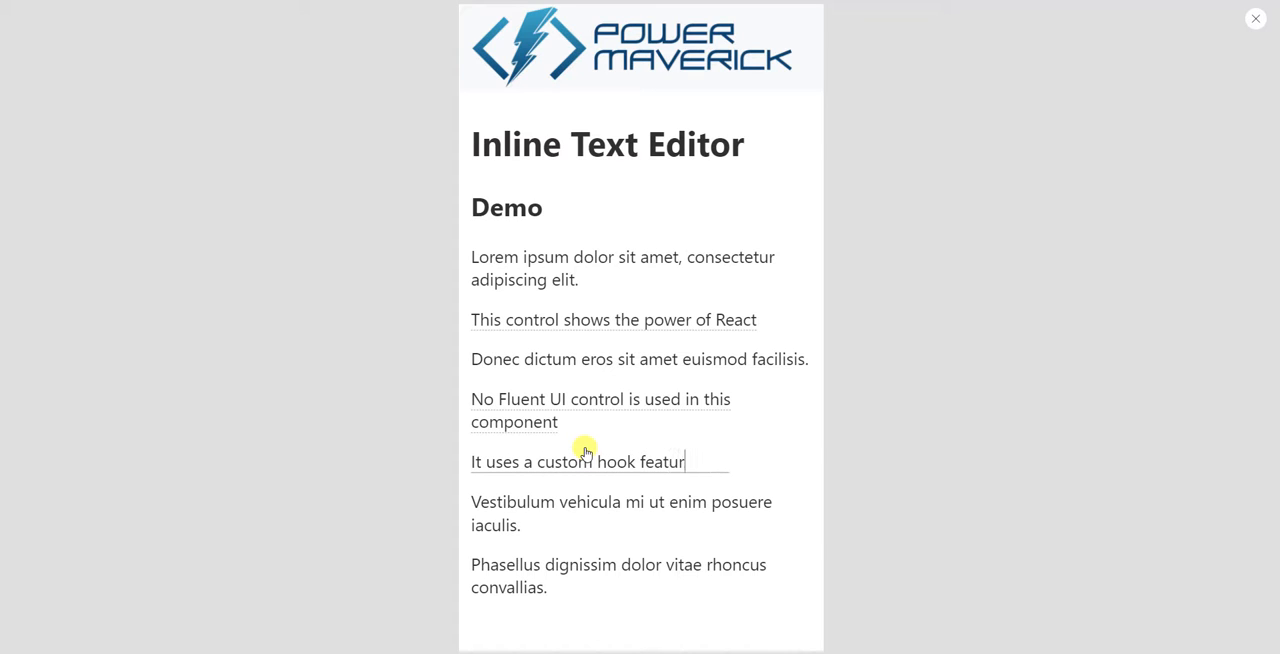
text(e)
key(Return)
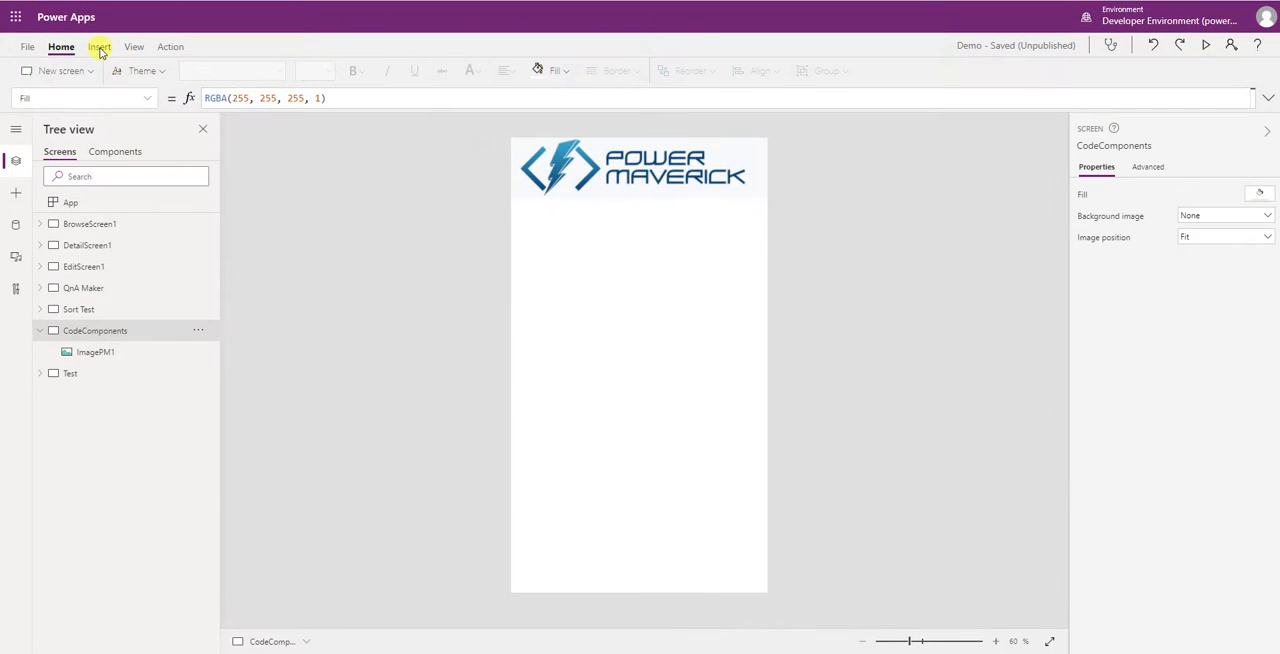
- Import the InlineTextInputControl code component into the Demo app
click(100, 50)
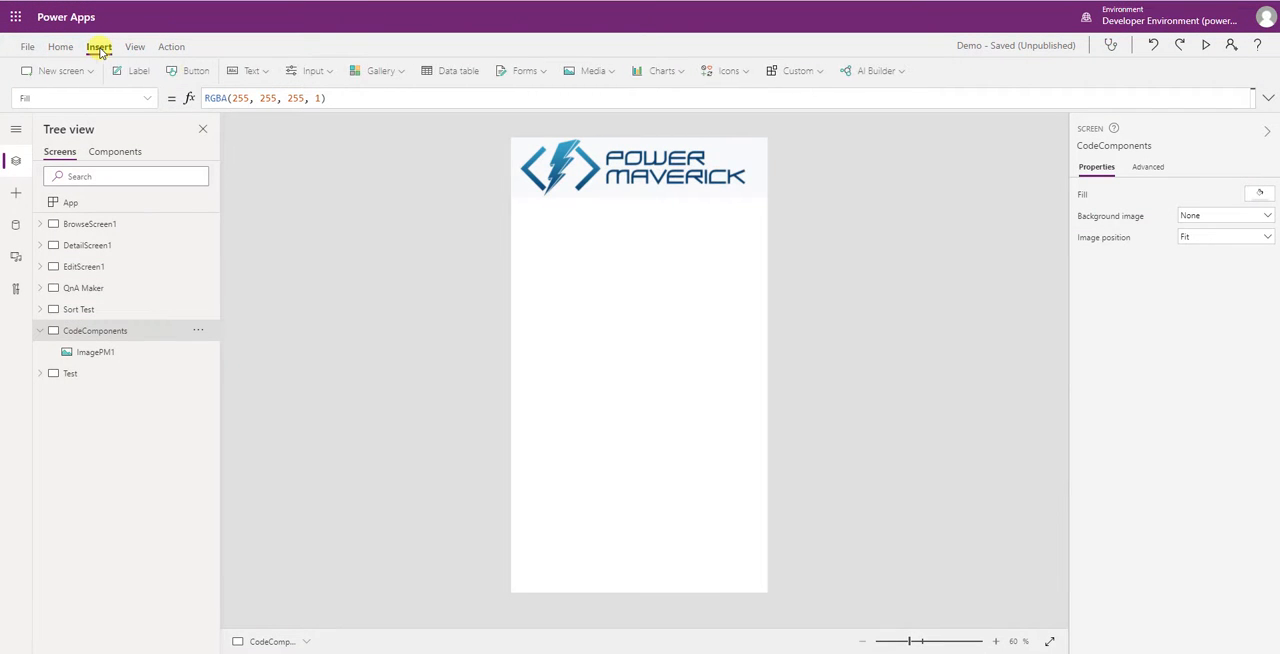
click(803, 75)
click(816, 124)
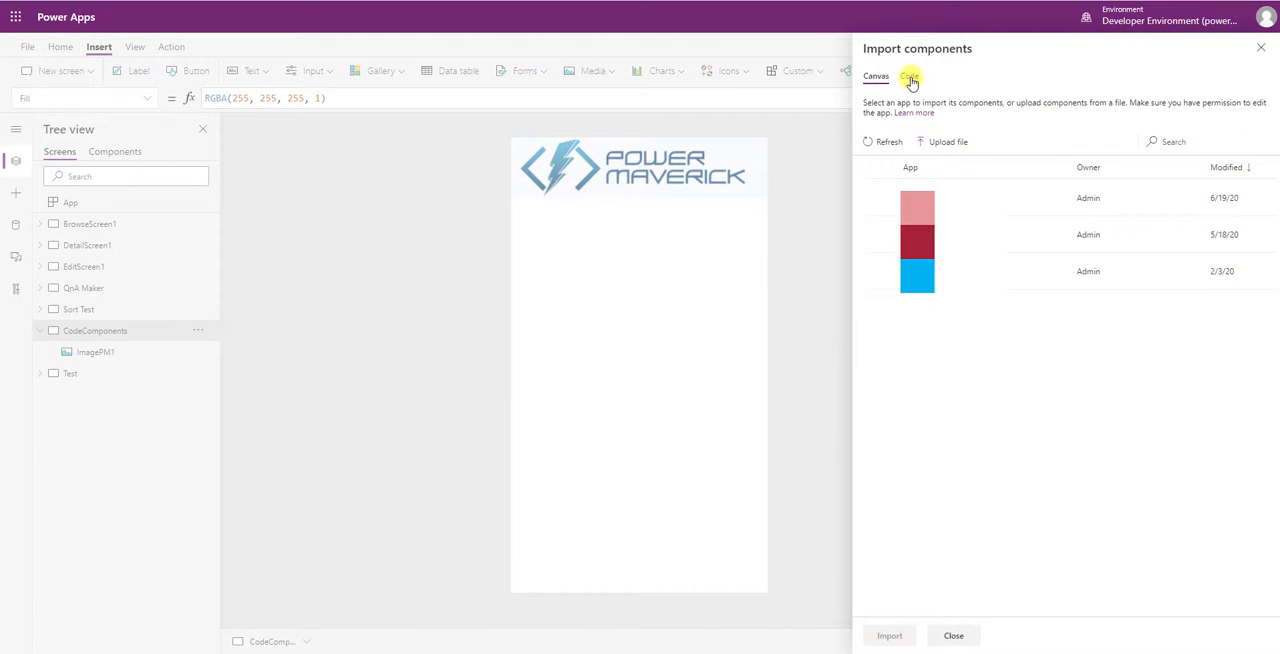
click(911, 80)
click(1000, 236)
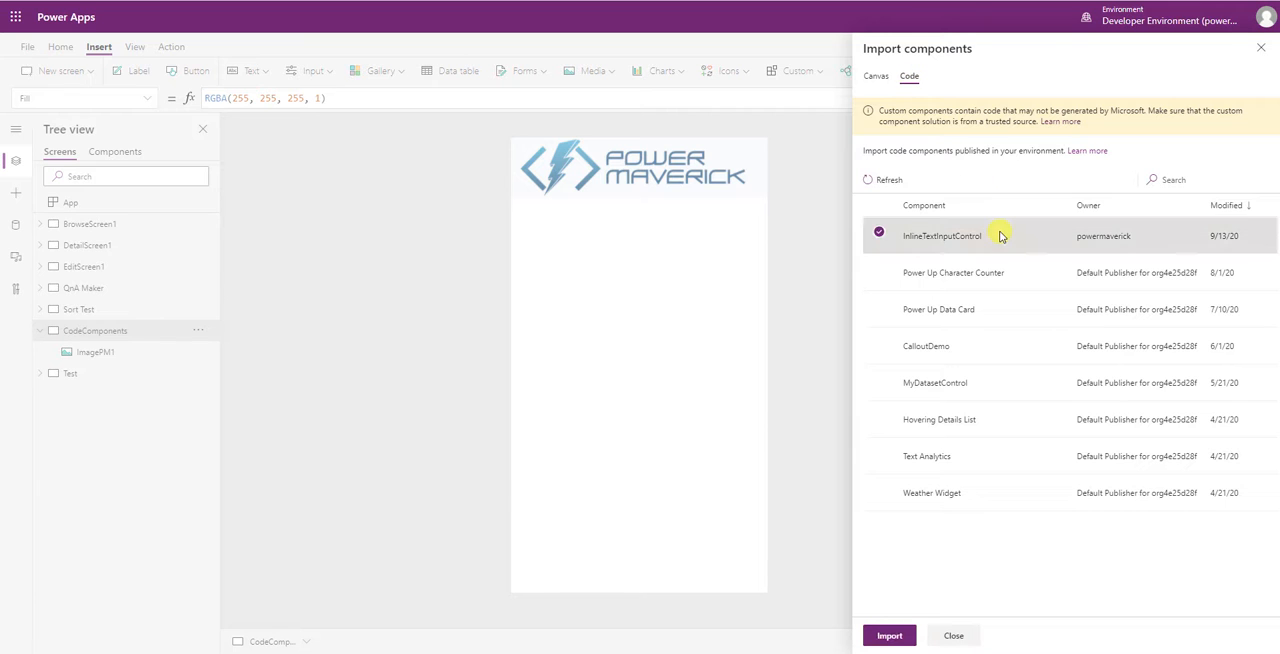
click(888, 636)
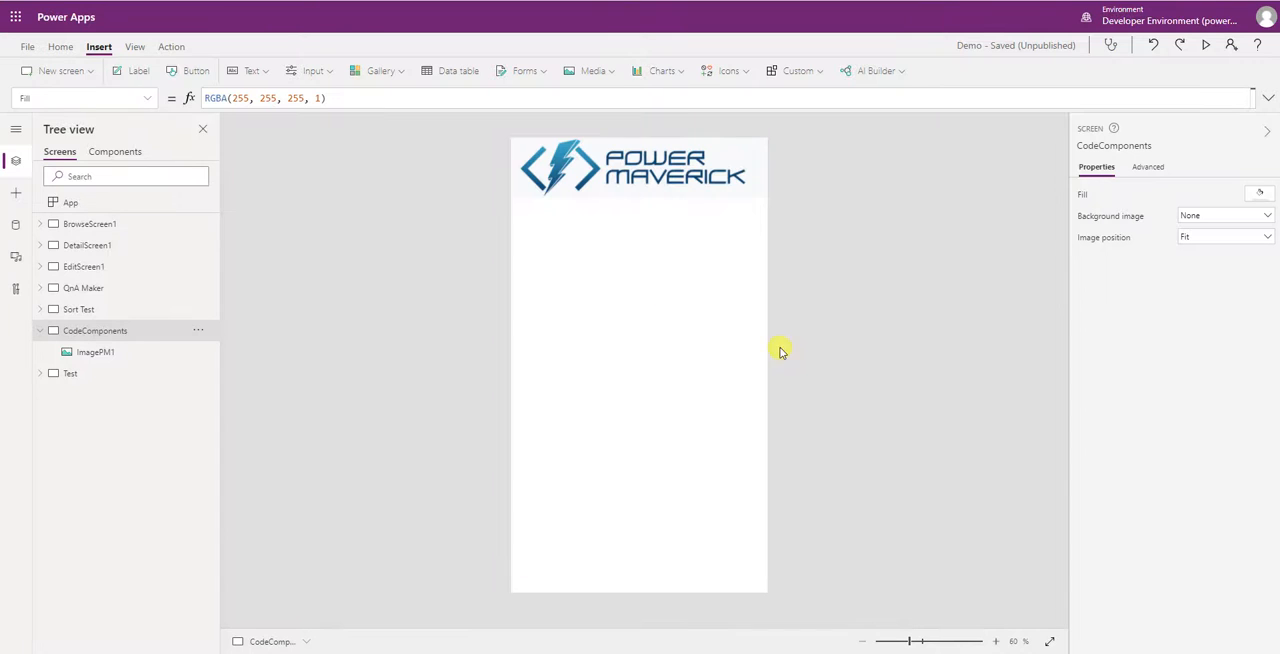
- Insert InlineTextInputControl on the CodeComponents screen and resize it to fill the area below the logo
click(16, 193)
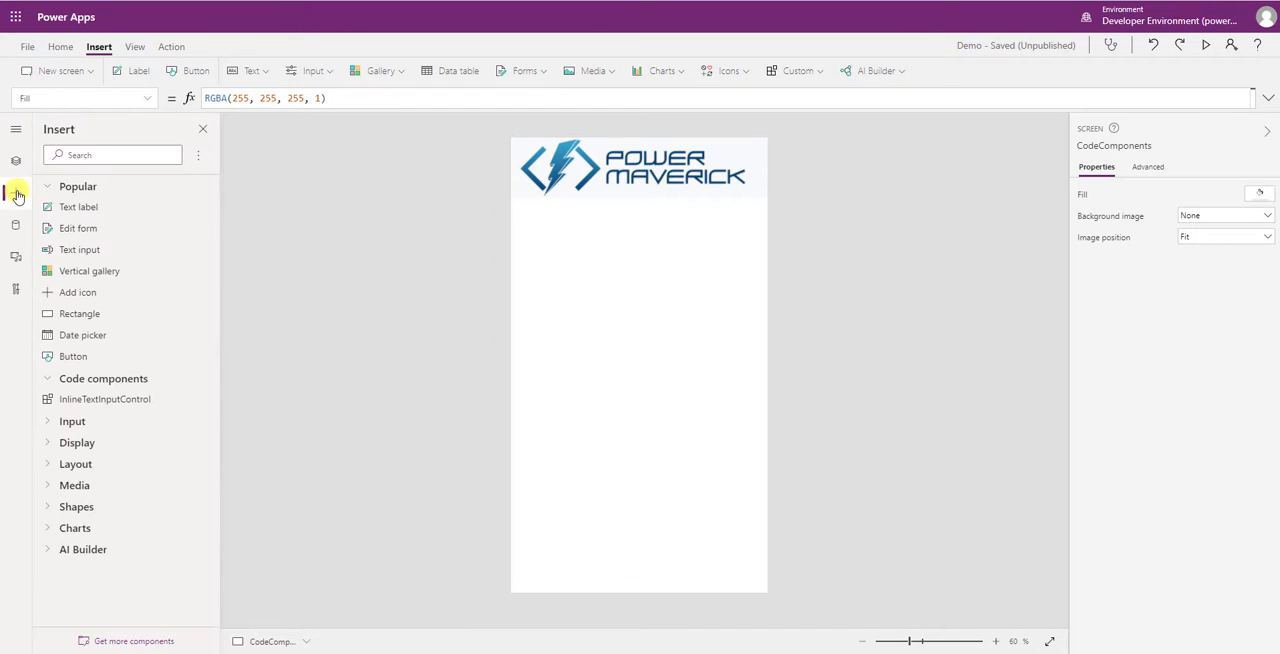
click(117, 405)
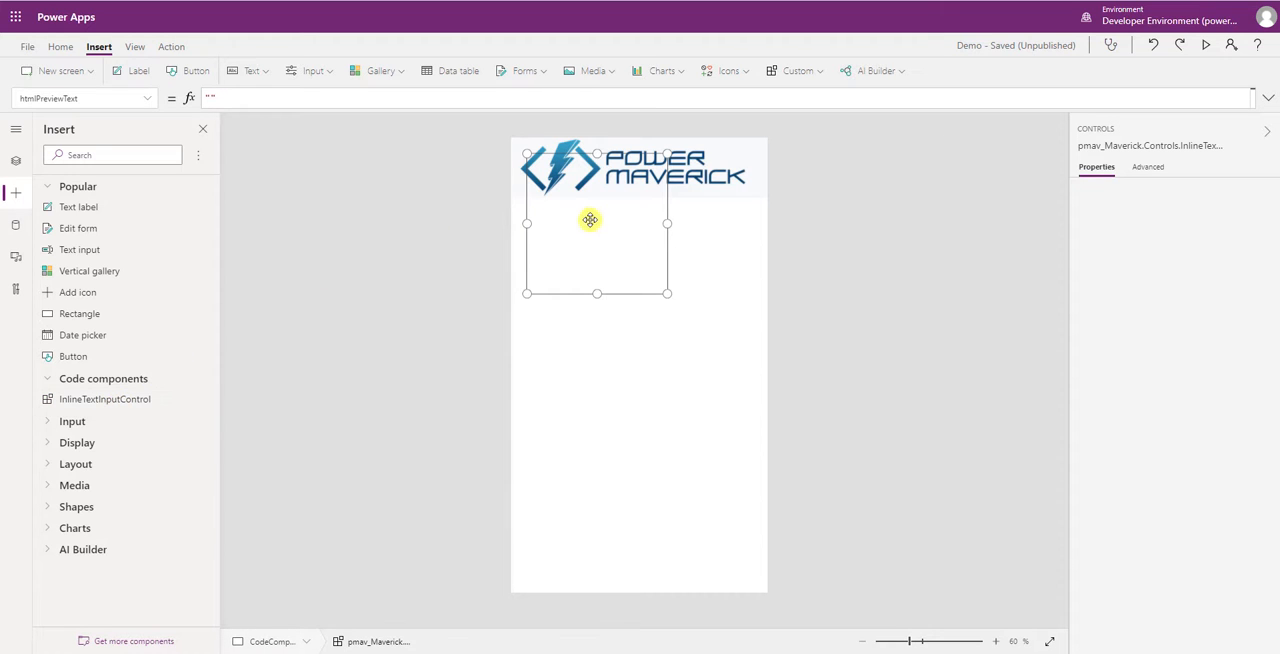
drag(578, 271, 583, 274)
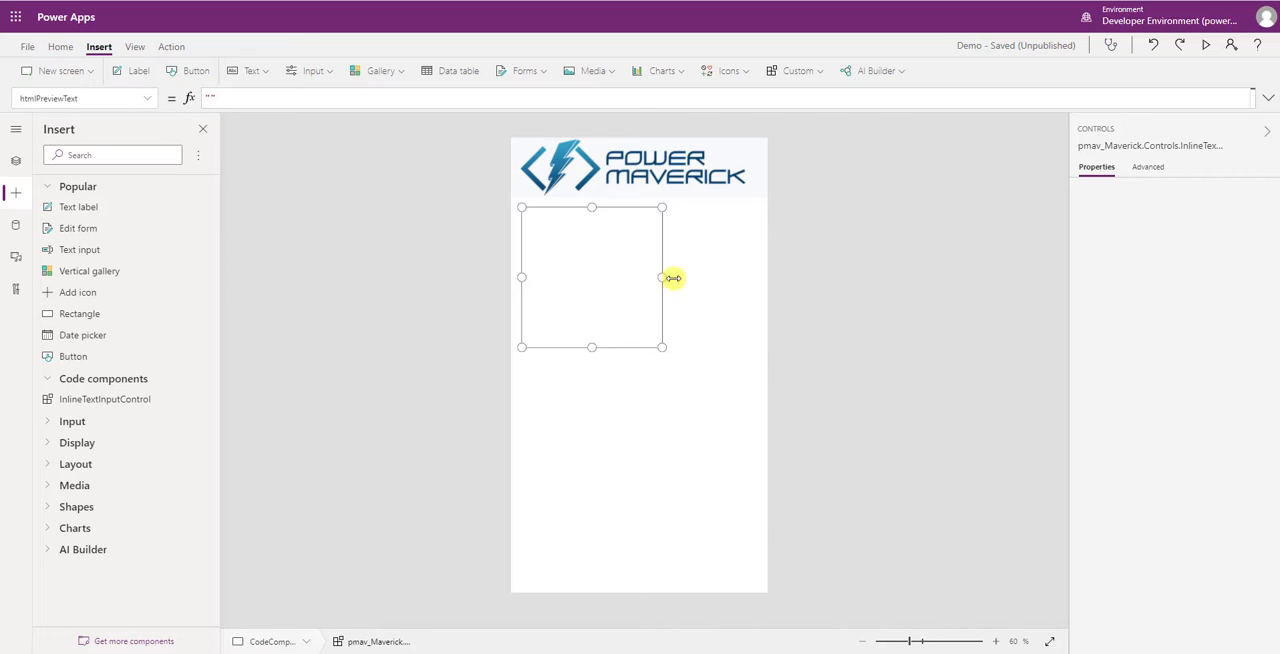
drag(662, 277, 757, 277)
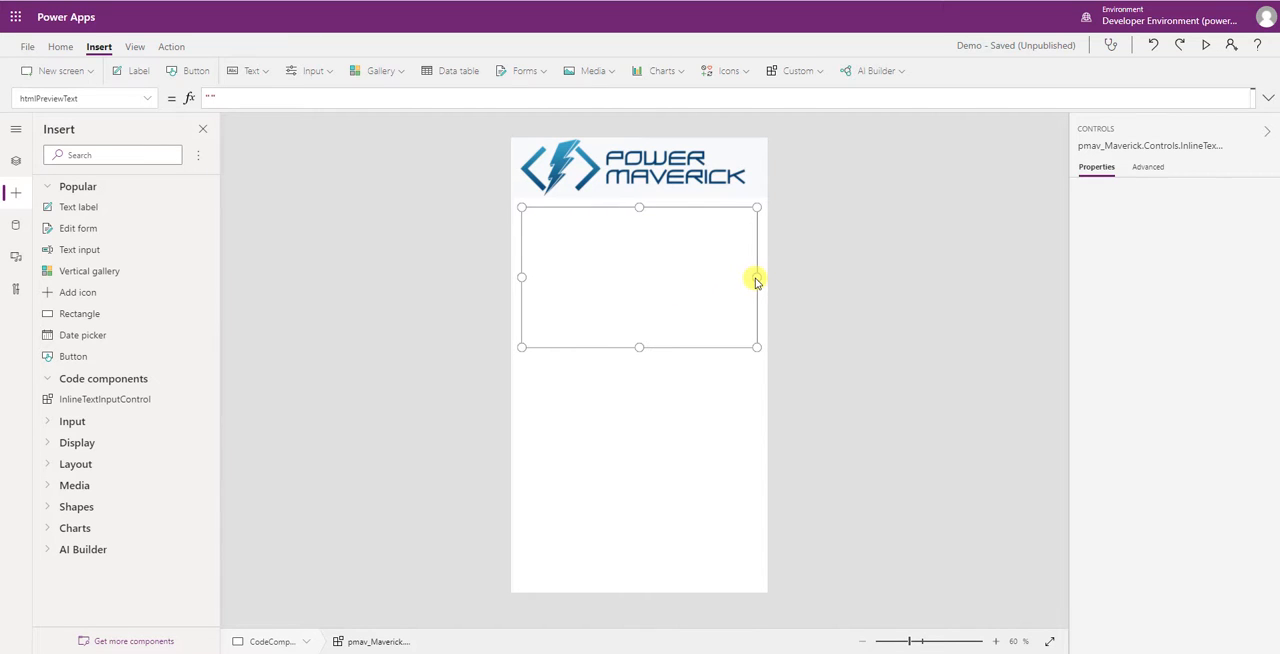
drag(637, 520, 632, 582)
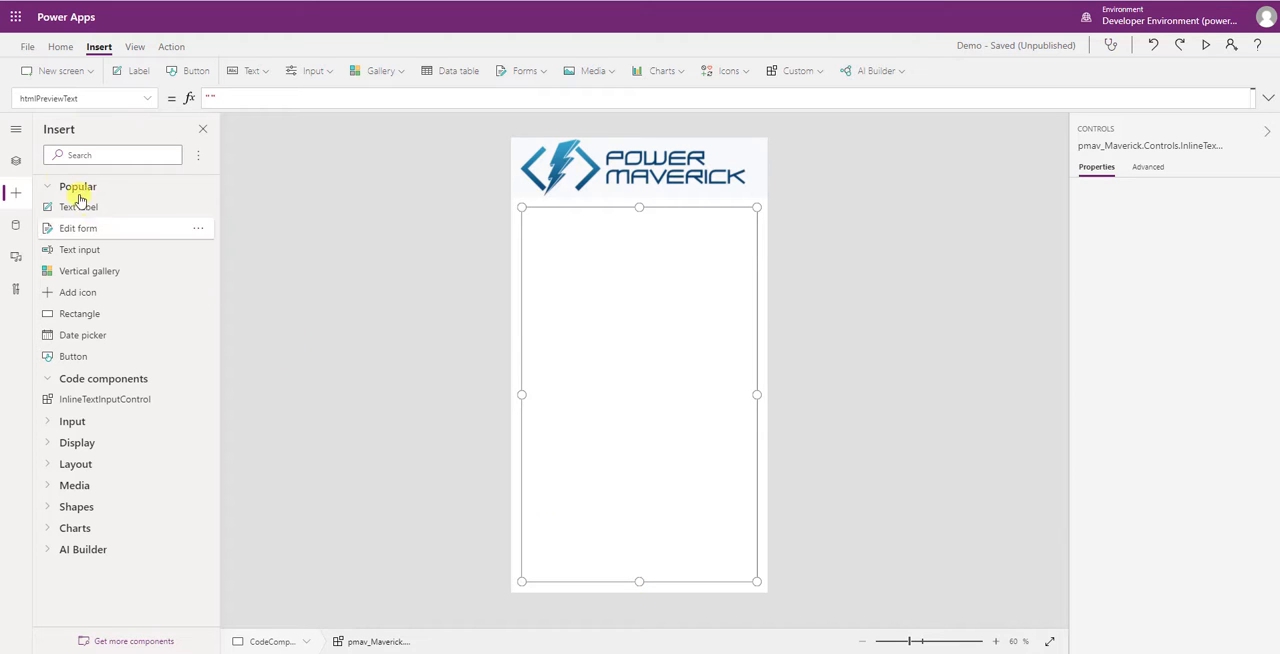
- Add Set(gvHtmlPreviewText, ""); on its own line before the Navigate call in the app's OnStart formula
click(15, 160)
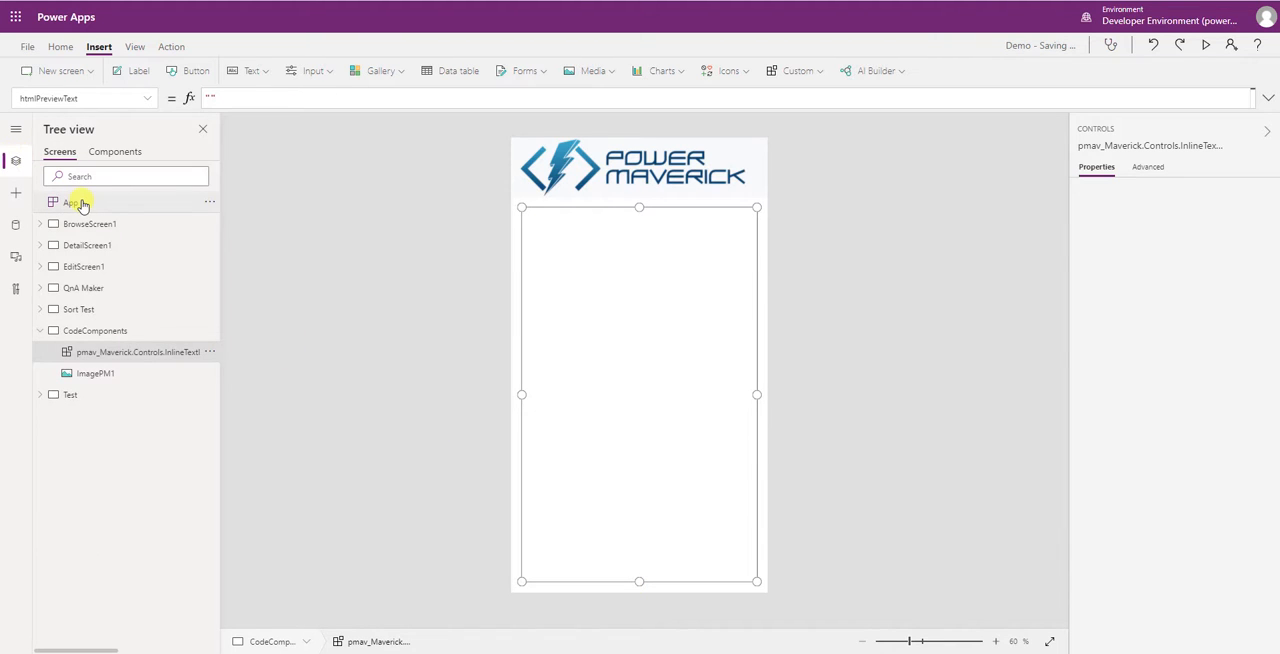
click(80, 203)
click(1267, 97)
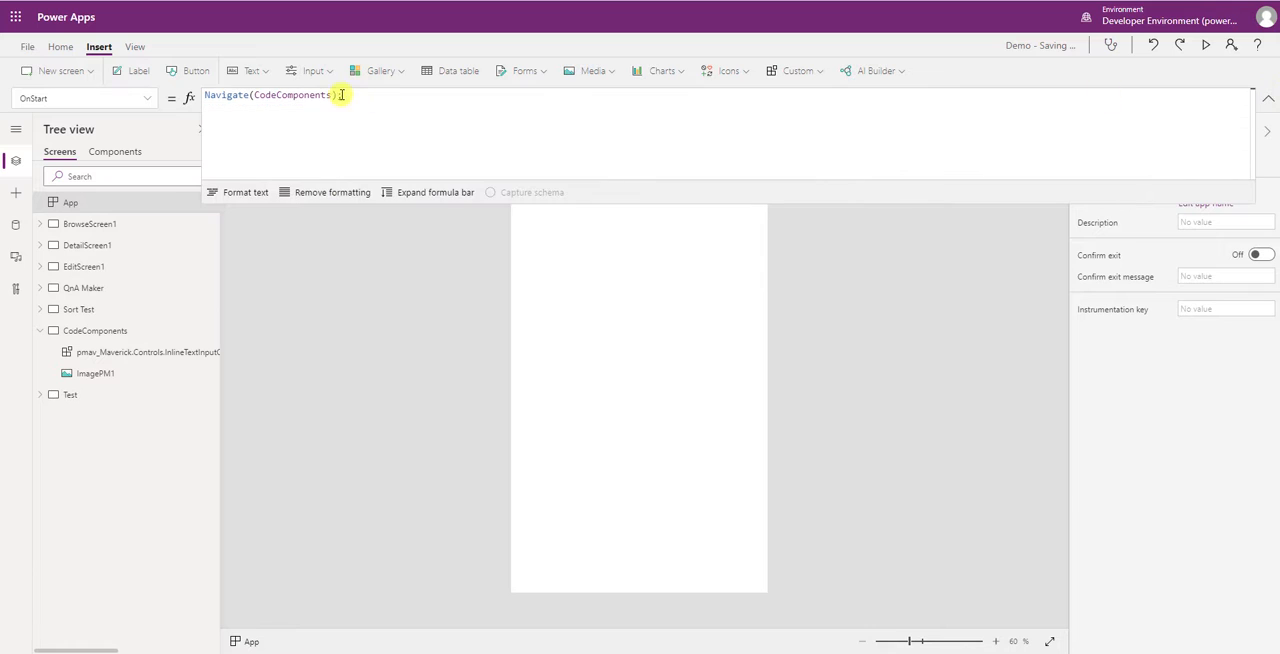
key(Home)
key(Return)
key(Up)
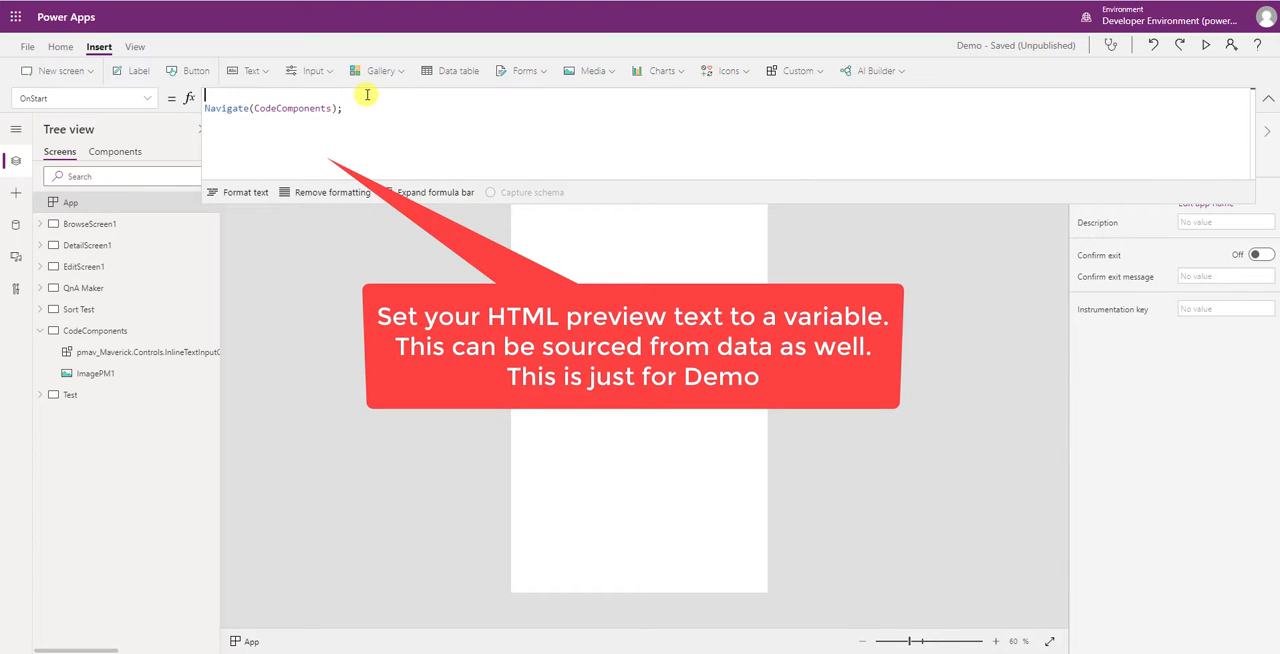
text(Set()
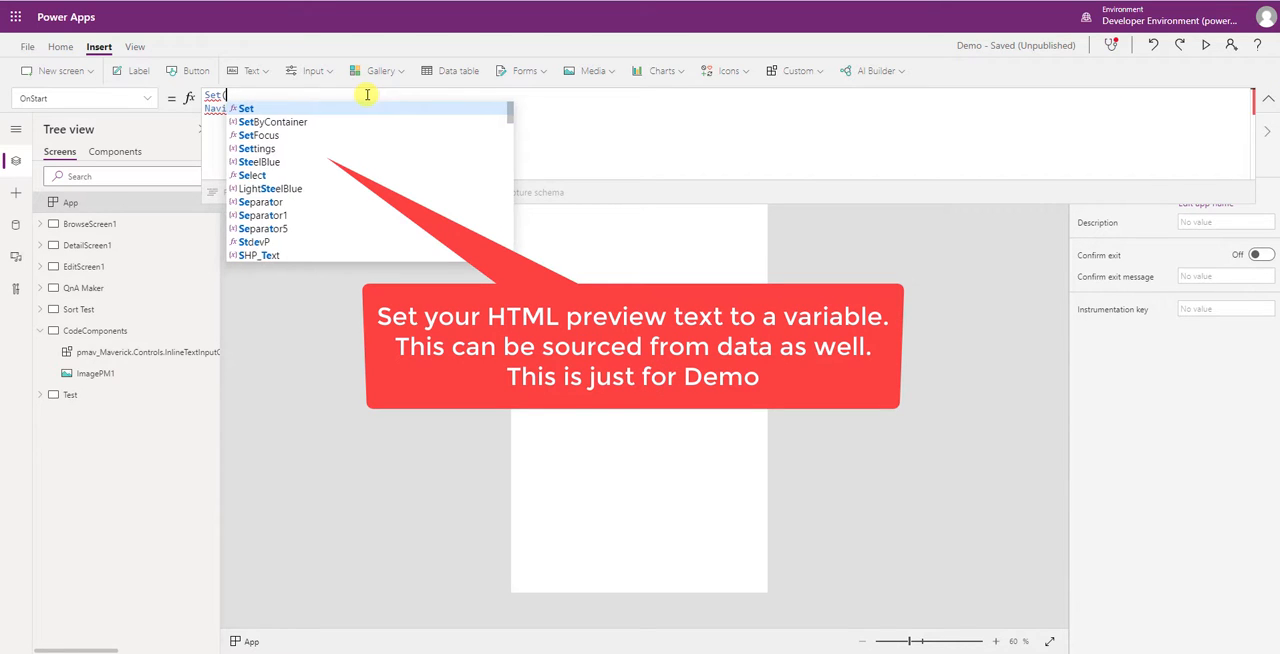
text(gvH)
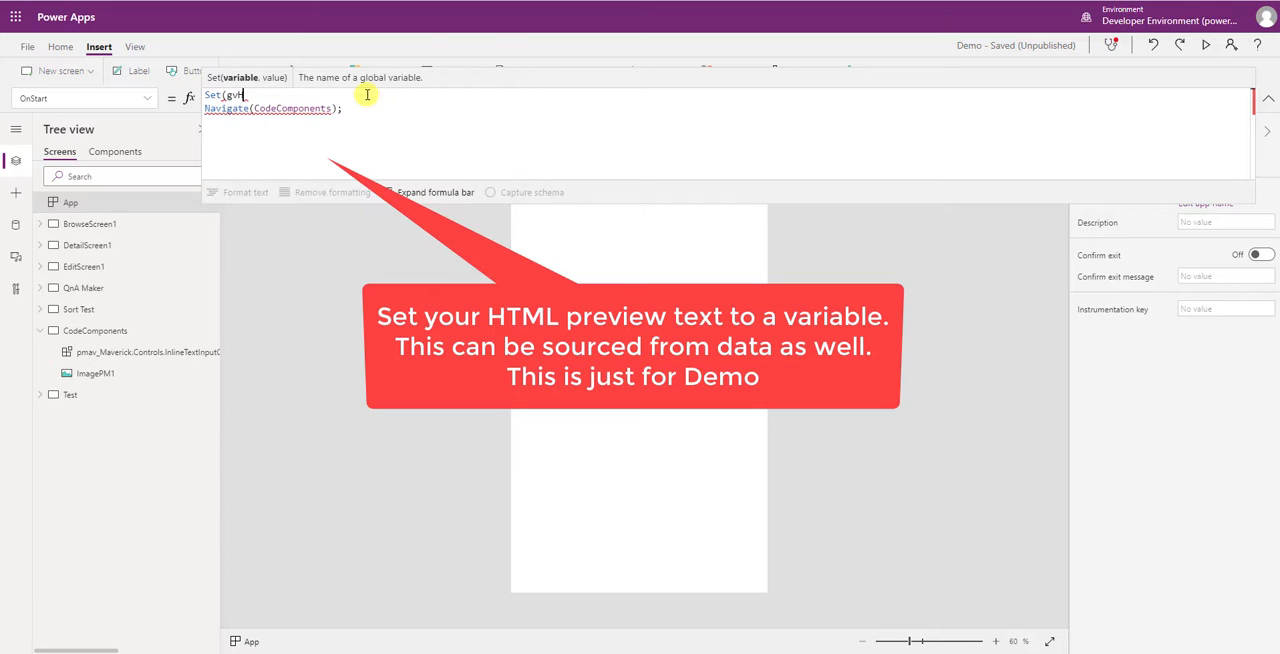
text(tmlPreview)
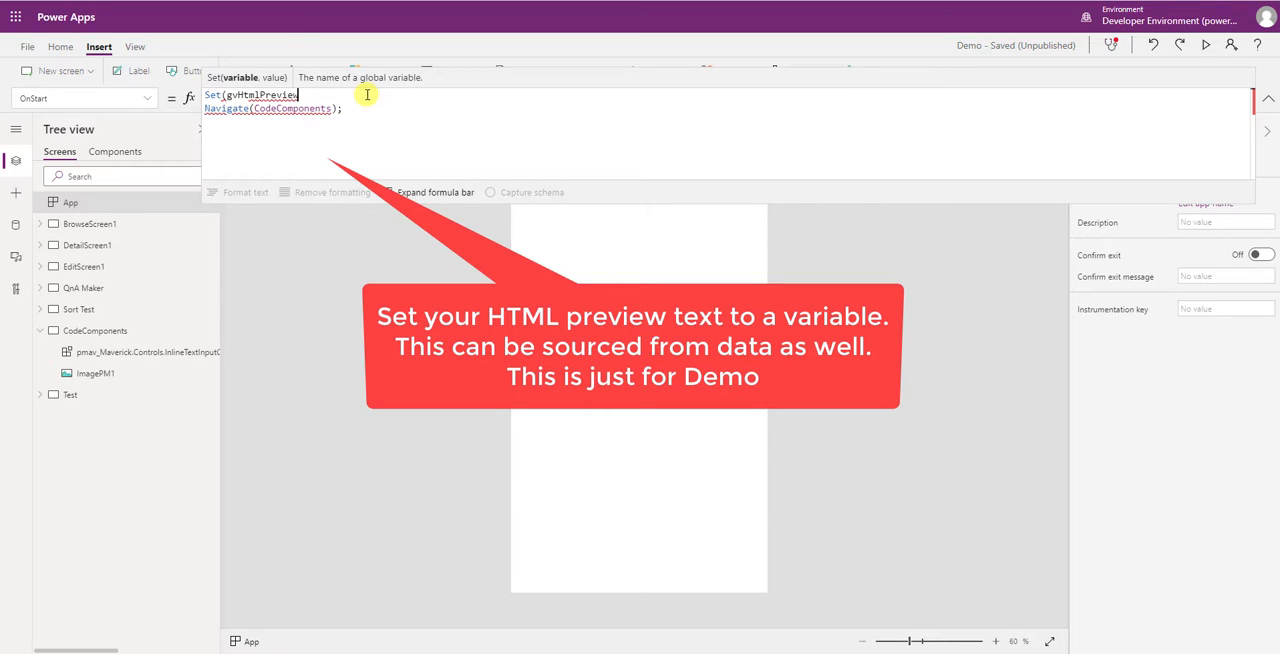
text(Text, "");)
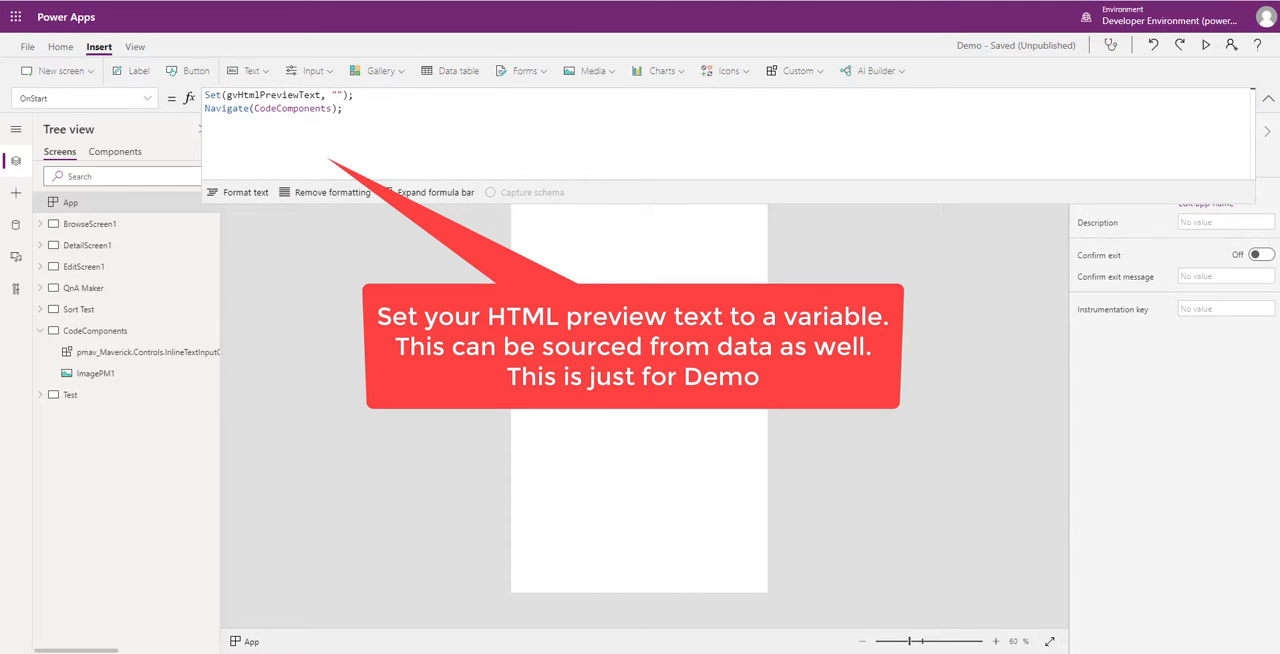
- Paste the HTML markup with the slug1, slug2 and slug3 paragraphs as the gvHtmlPreviewText value and format the formula
click(339, 94)
text(<h1>Inline Text Editor</h1><h2>Demo</h2><p>Lorem ipsum dolor sit amet, consectetur adipiscing elit.</p><p>slug1</p><p>Donec dictum eros sit amet euismod facilisis.</p><p>slug2</p><p>slug3</p><p>Vestibulum vehicula mi ut enim posuere iaculis.</p><p>Phasellus dignissim dolor vitae rhoncus convallias.</p>)
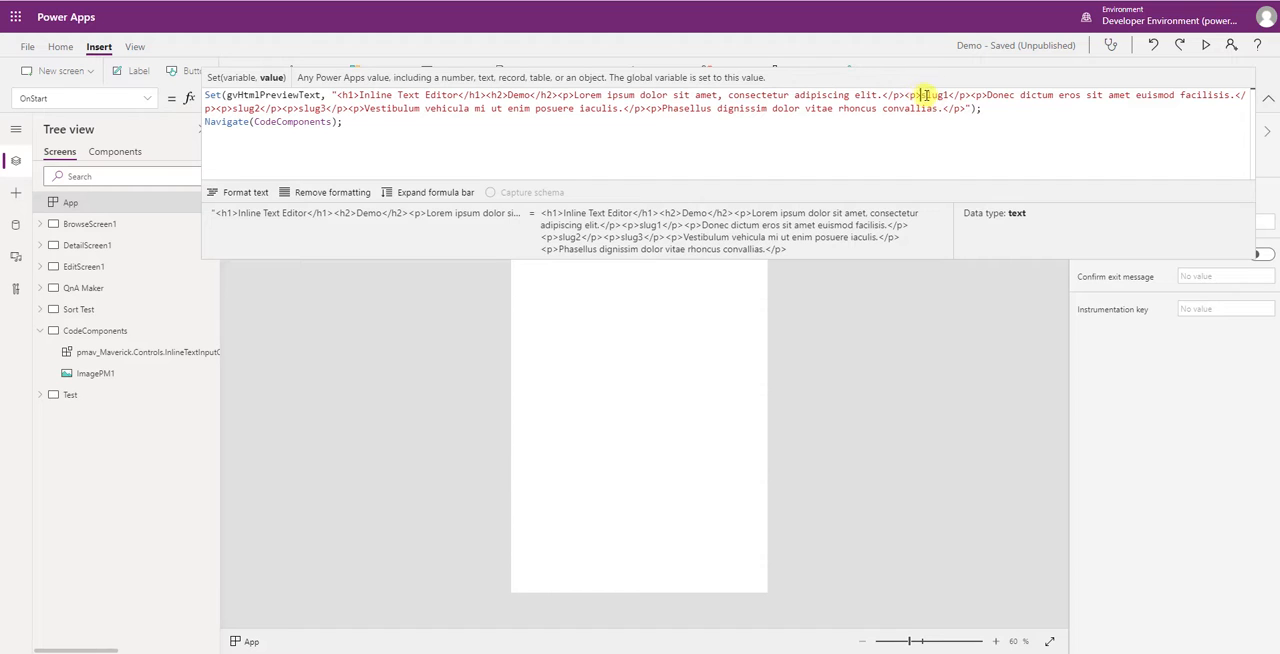
click(236, 194)
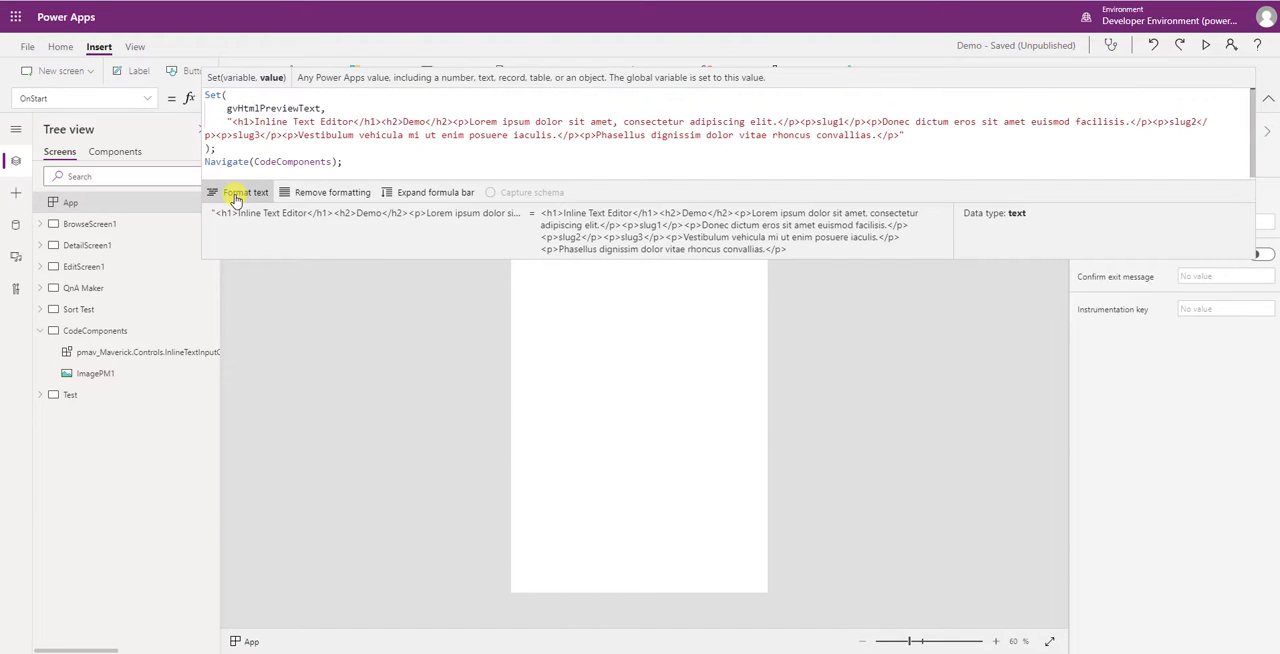
- Expand the formula editor and break the HTML string so each heading and paragraph element sits on its own line
click(425, 193)
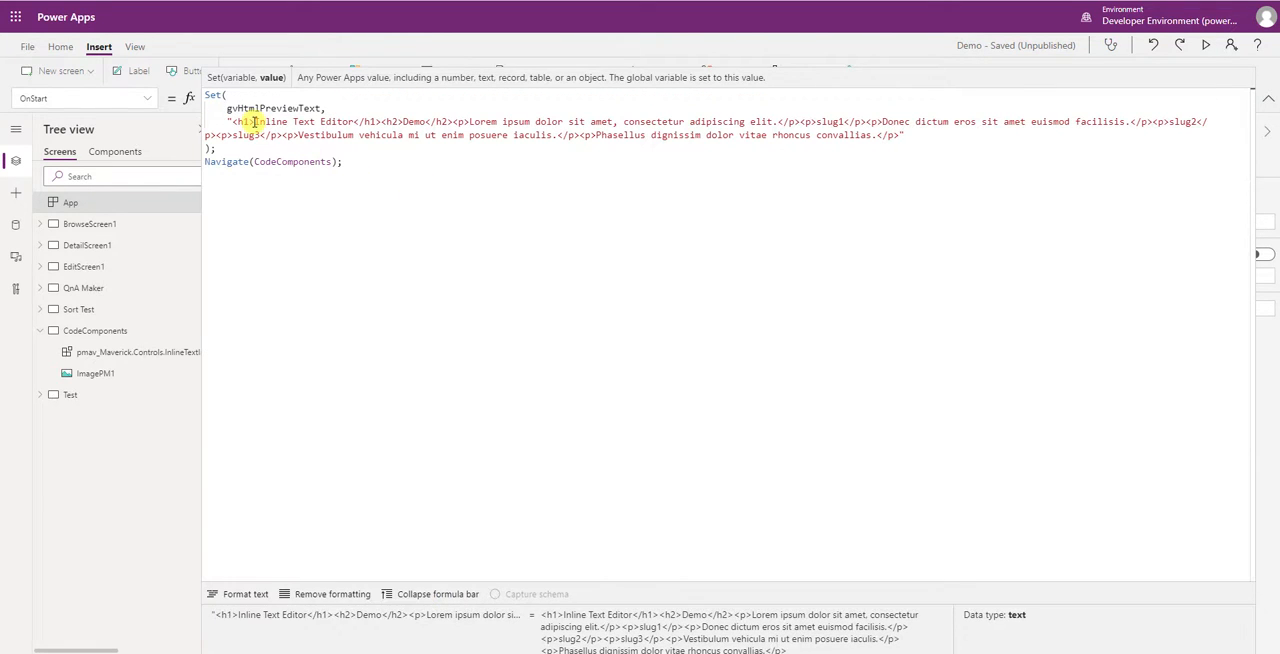
click(381, 122)
key(Return)
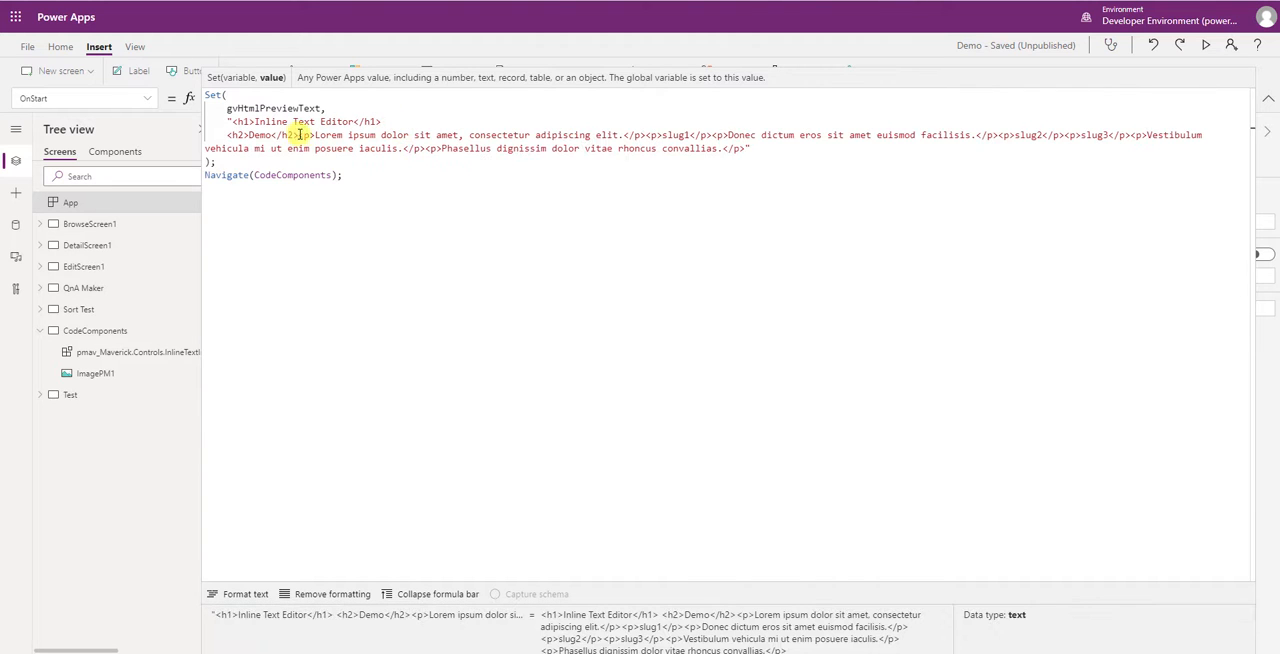
click(312, 134)
key(Return)
click(640, 148)
key(Return)
click(513, 161)
key(Return)
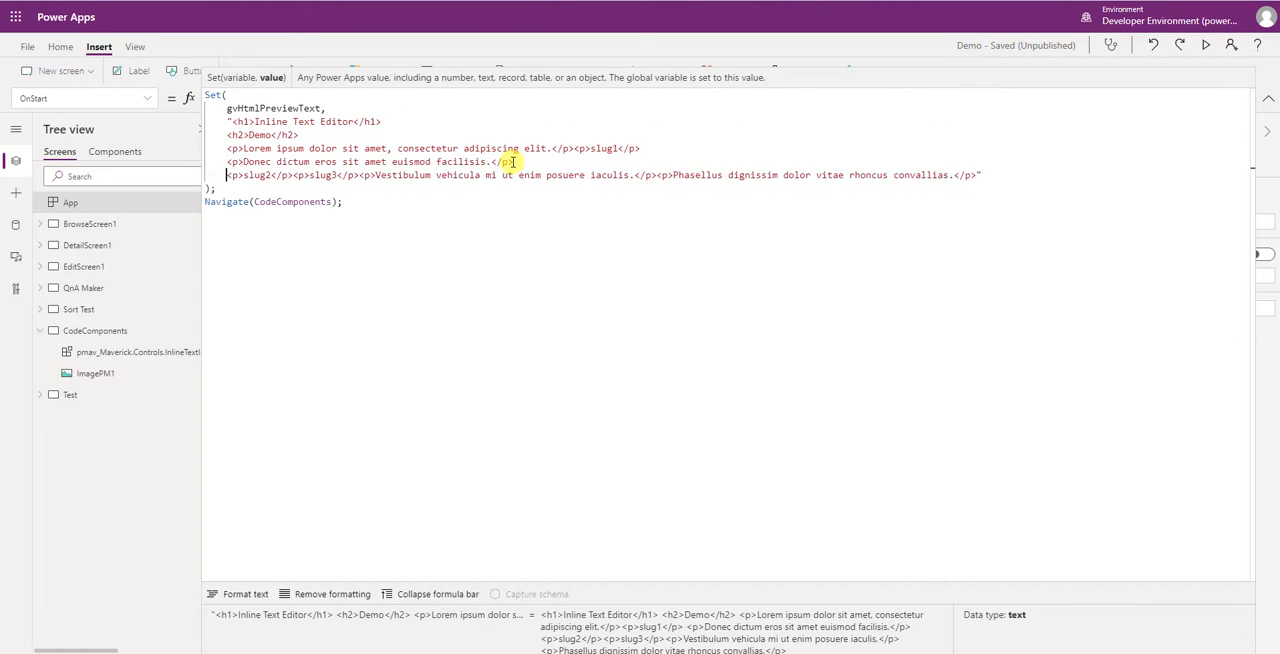
click(292, 175)
key(Return)
click(293, 188)
key(Return)
click(524, 201)
key(Return)
click(573, 148)
key(Return)
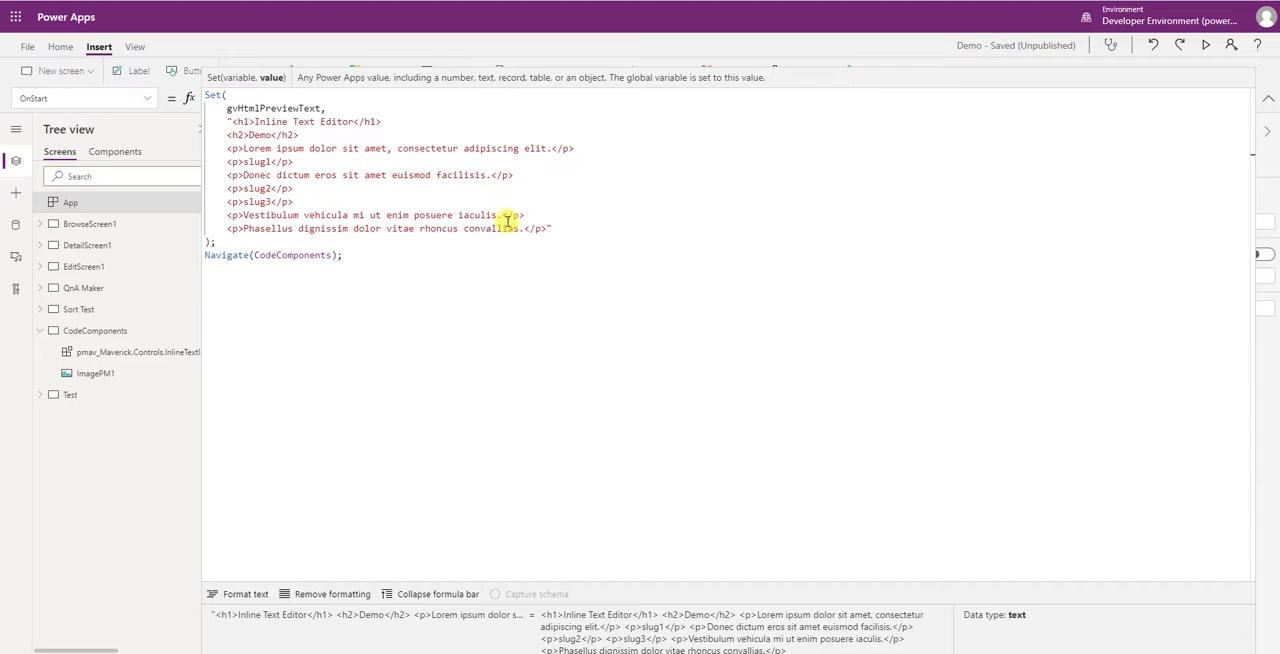
- Examine the slug1, slug2 and slug3 placeholder paragraphs in the OnStart formula, then collapse the formula editor
drag(227, 161, 318, 163)
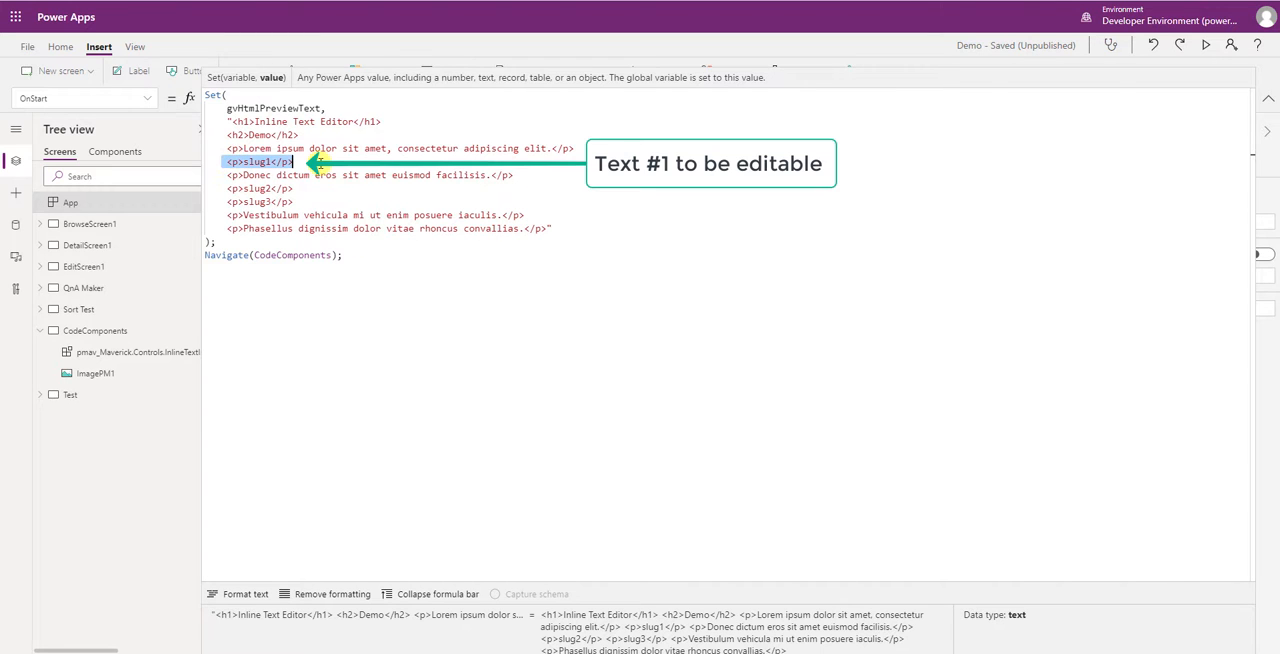
drag(227, 189, 296, 202)
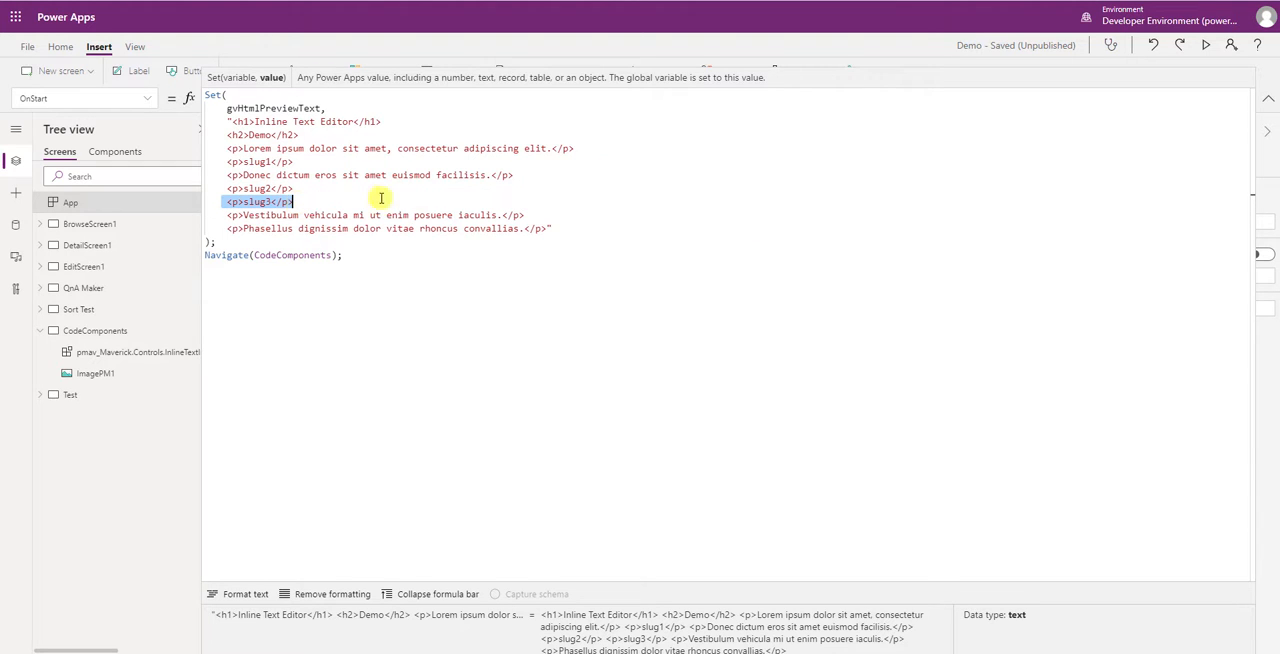
click(1268, 102)
click(1268, 104)
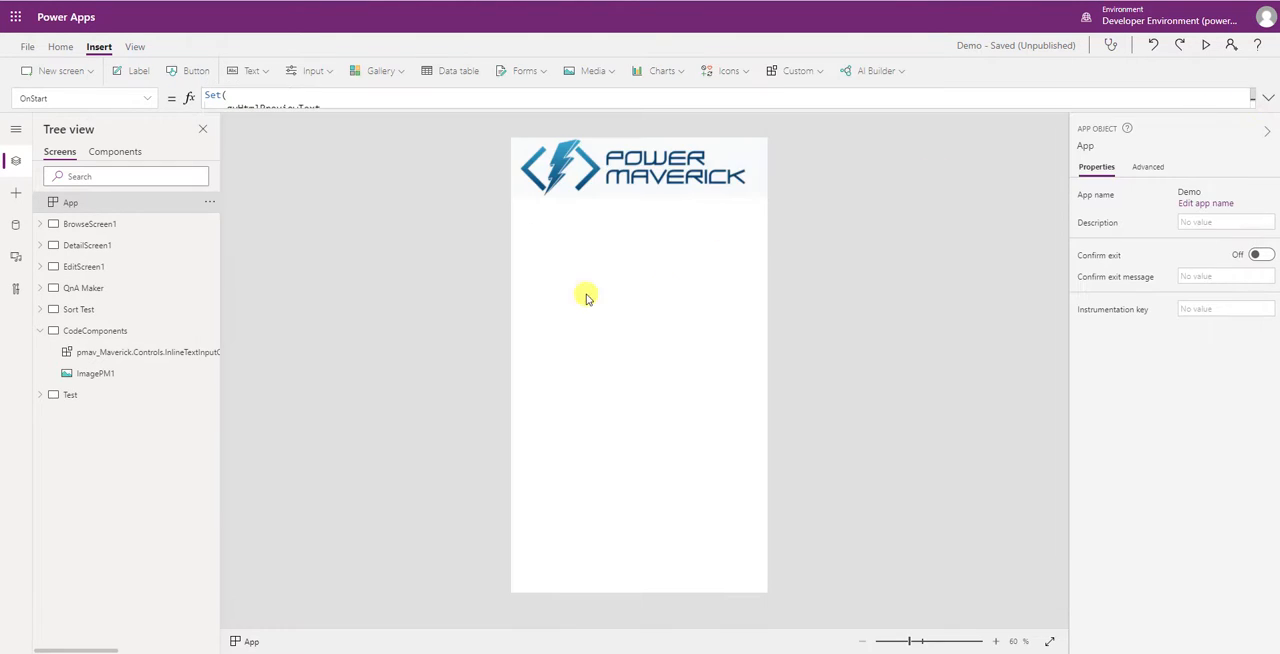
- Rename the inline text input code component on the CodeComponents screen to pmavInlineEditor
click(137, 352)
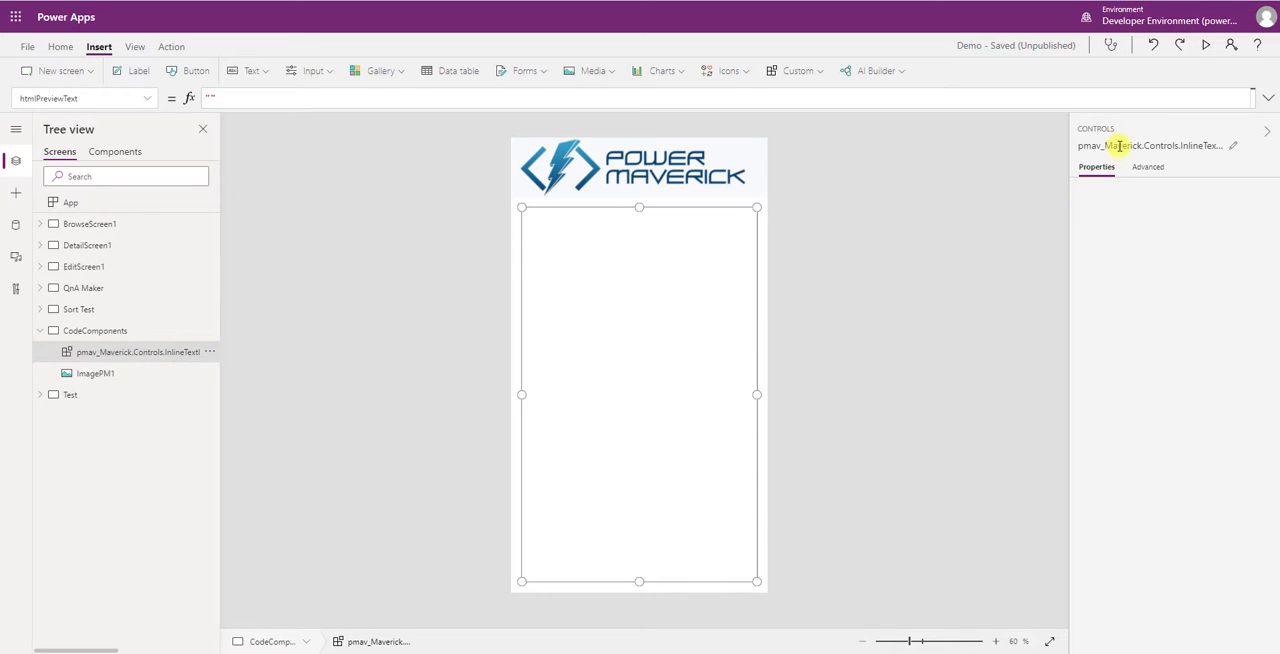
click(1120, 146)
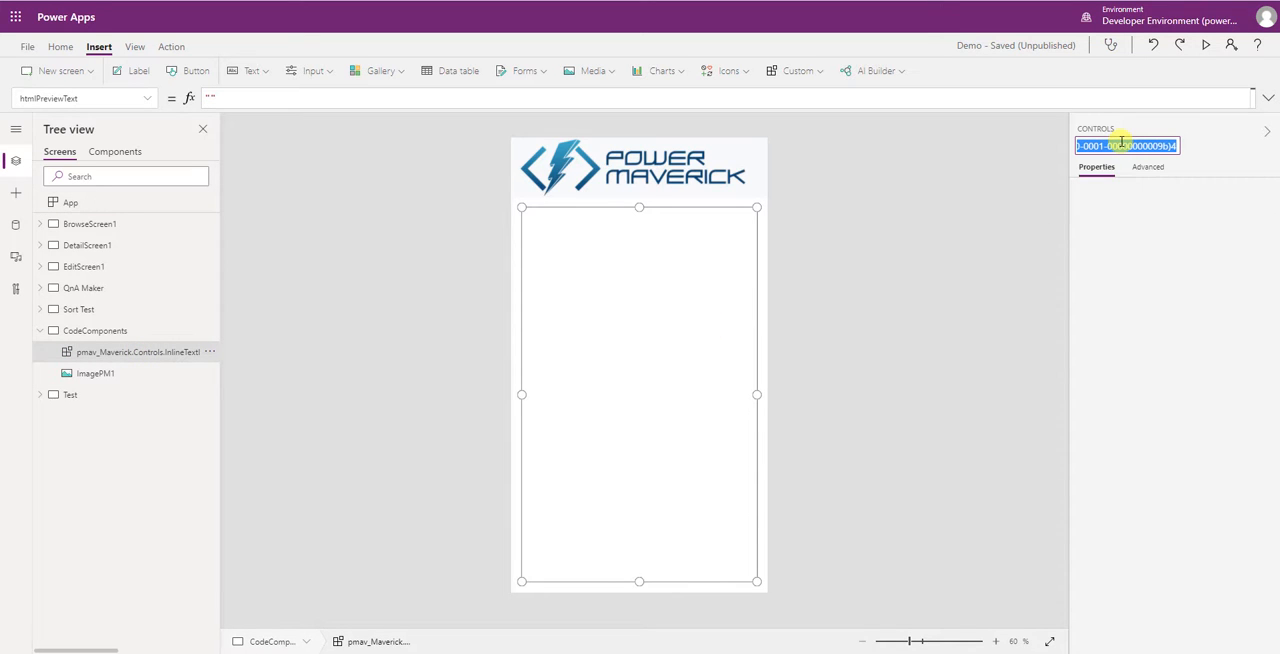
text(pmv)
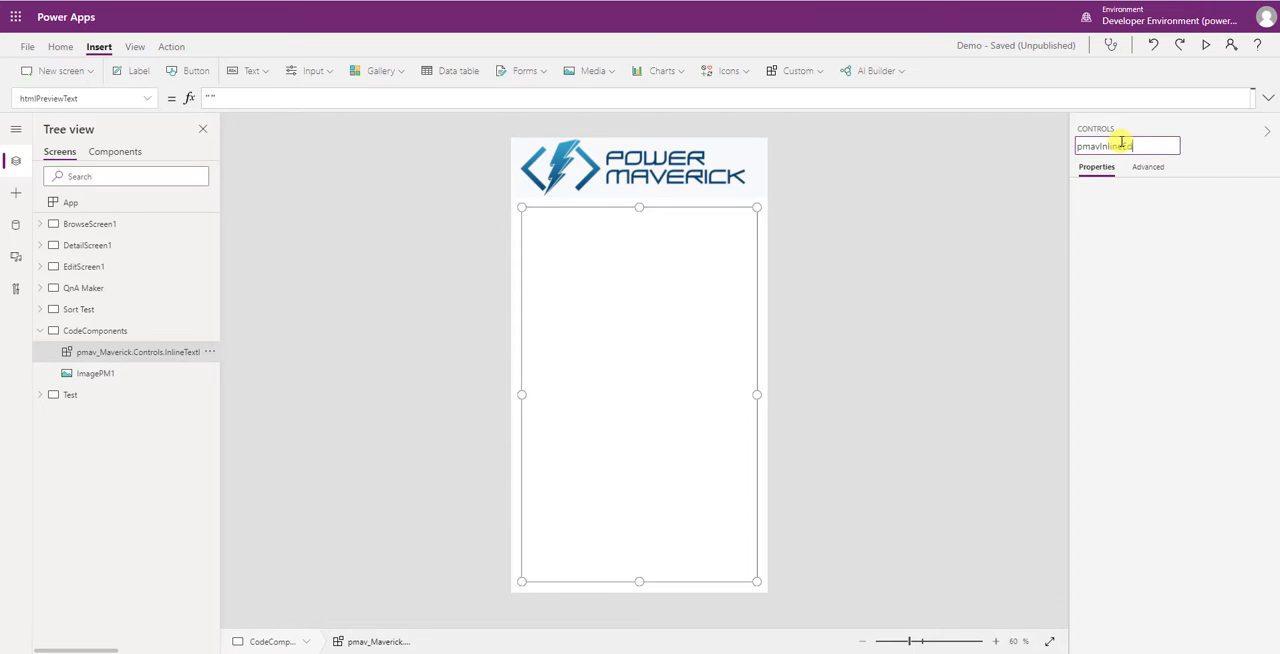
text(InlineEditor)
key(Return)
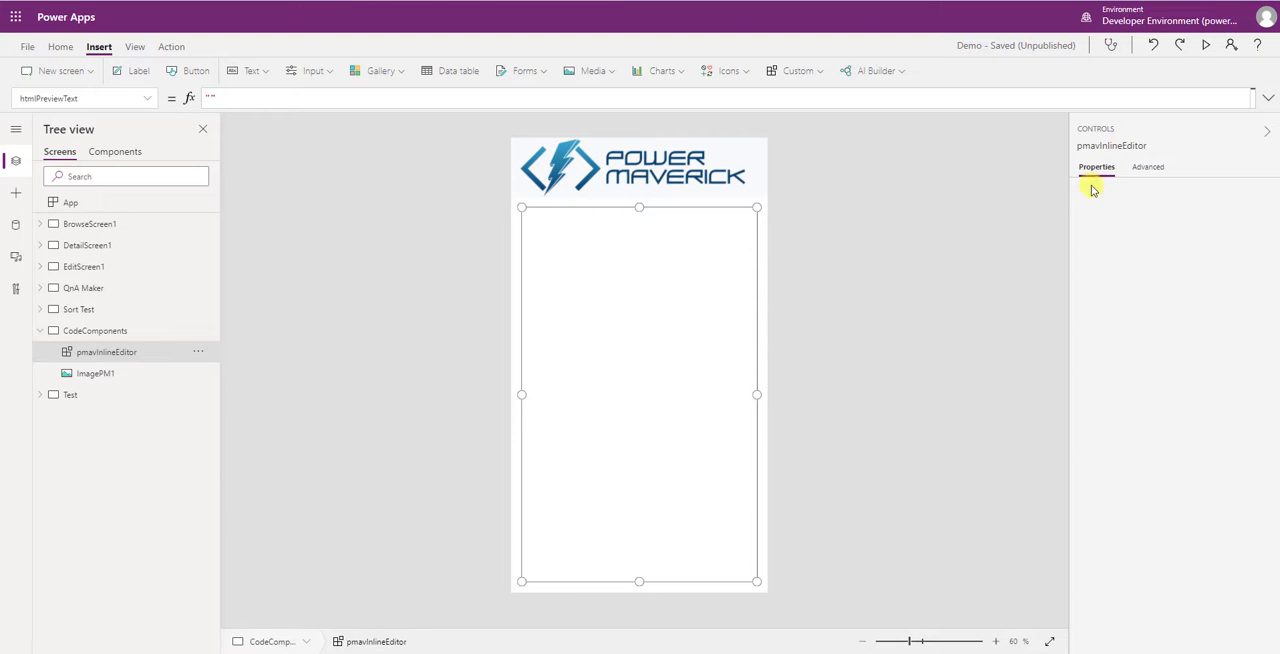
- Set the htmlPreviewText property of pmavInlineEditor to the gvHtmlPreviewText variable
click(1150, 168)
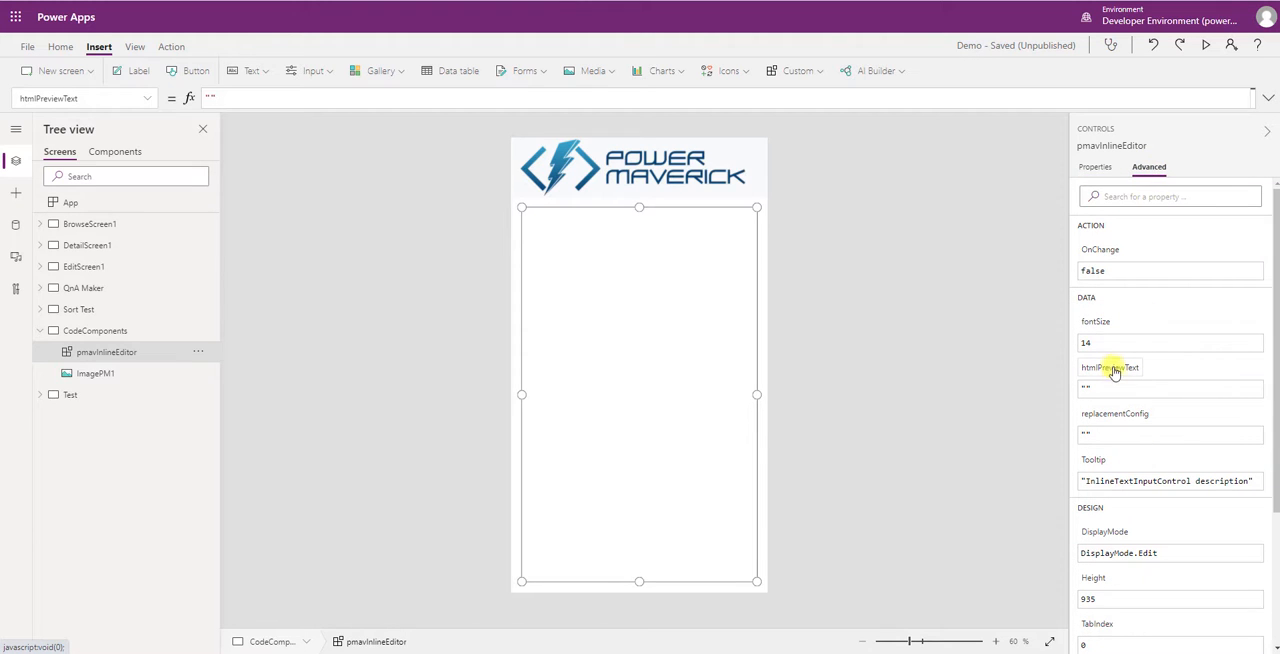
click(190, 100)
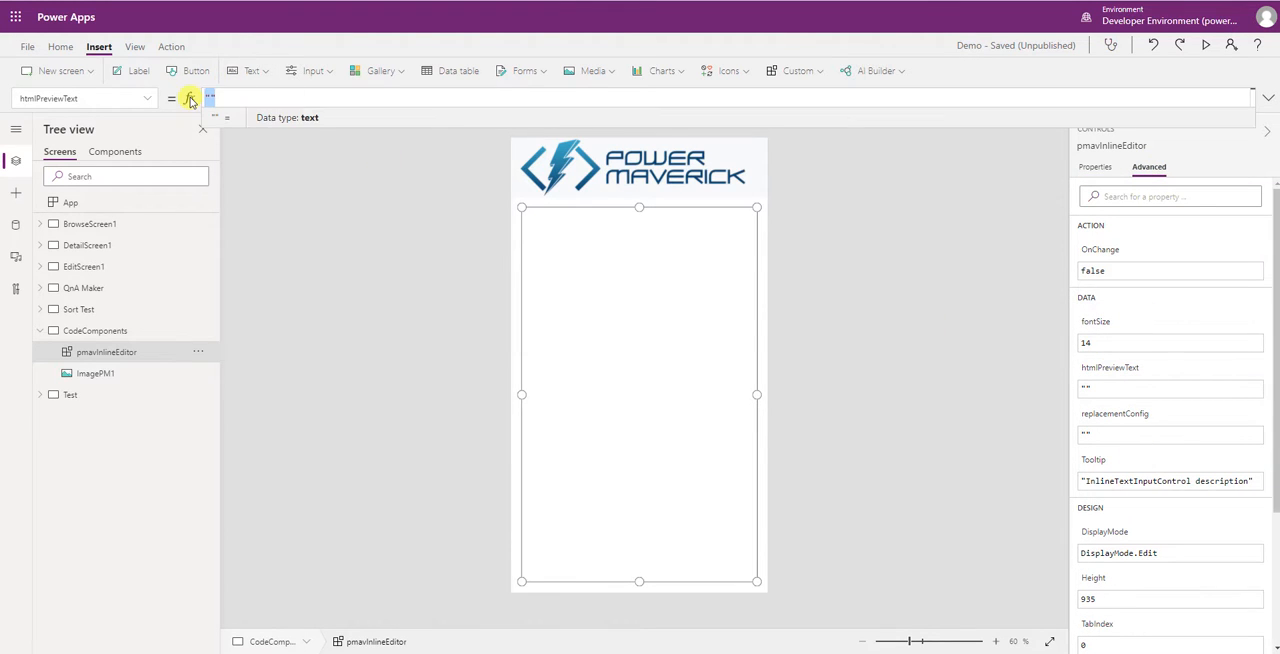
text(gvHtmlPreviewText)
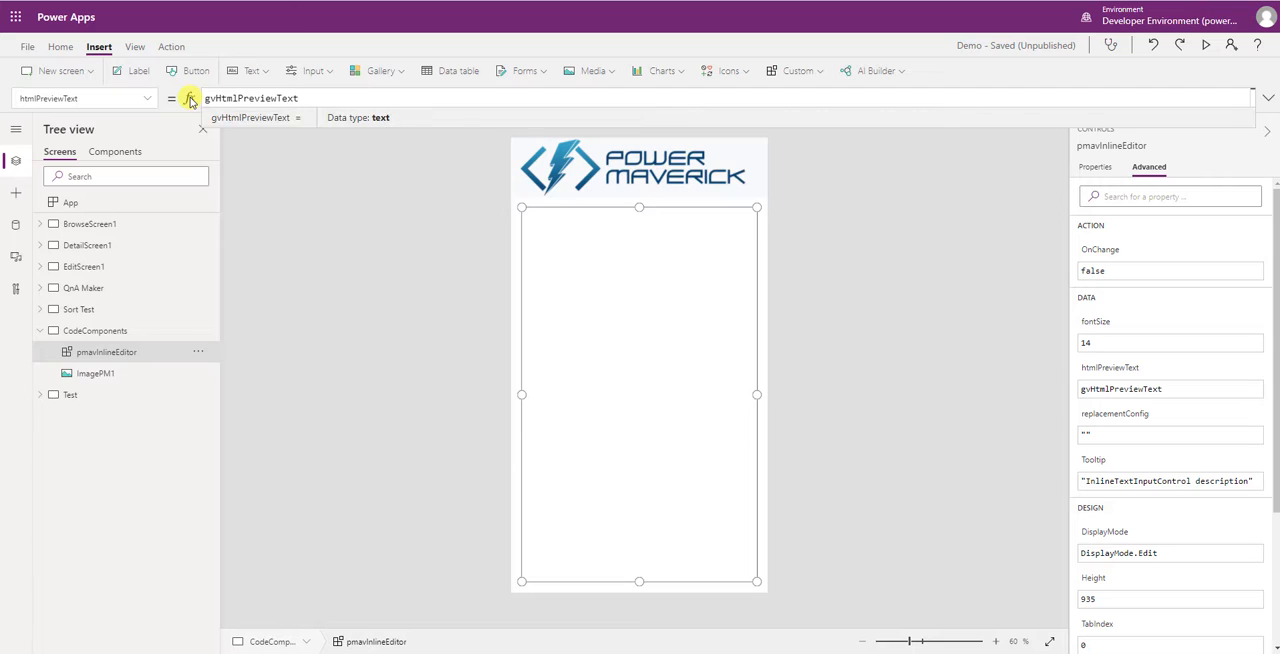
key(Return)
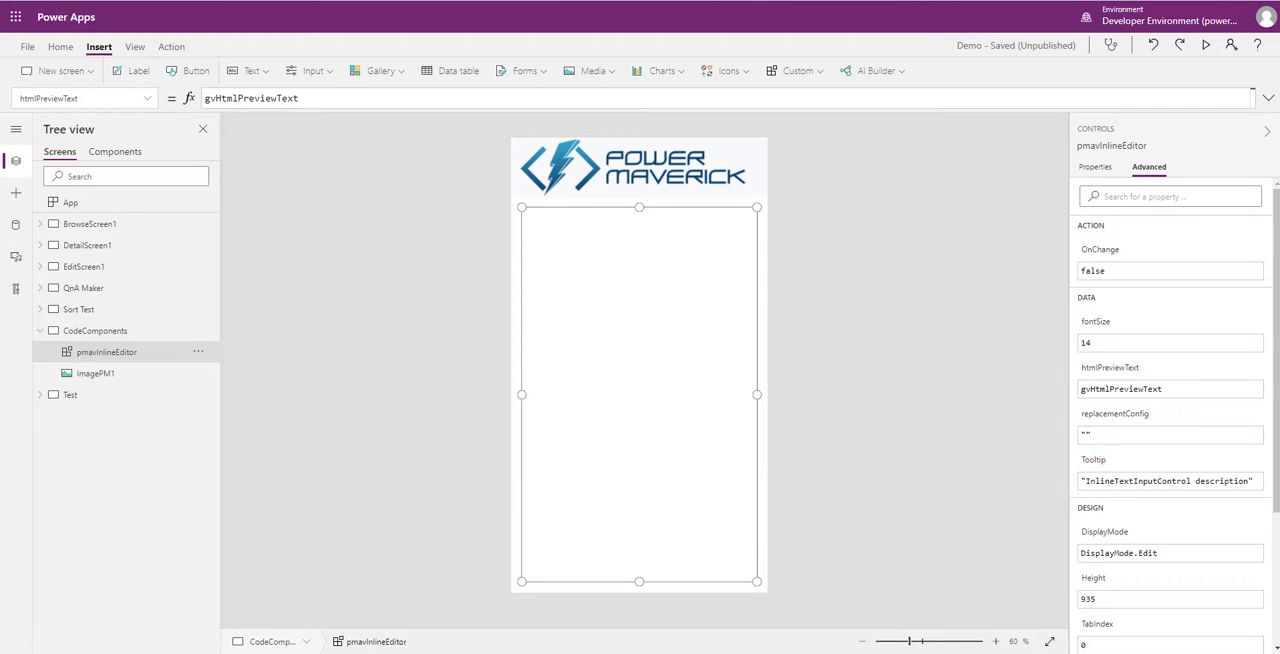
- Paste JSON slugs as the replacementConfig: slug1 'Enter your text here', slug2 'Replace this with your custom data', slug3 'Enter whatever you think is appropriate'
click(1106, 428)
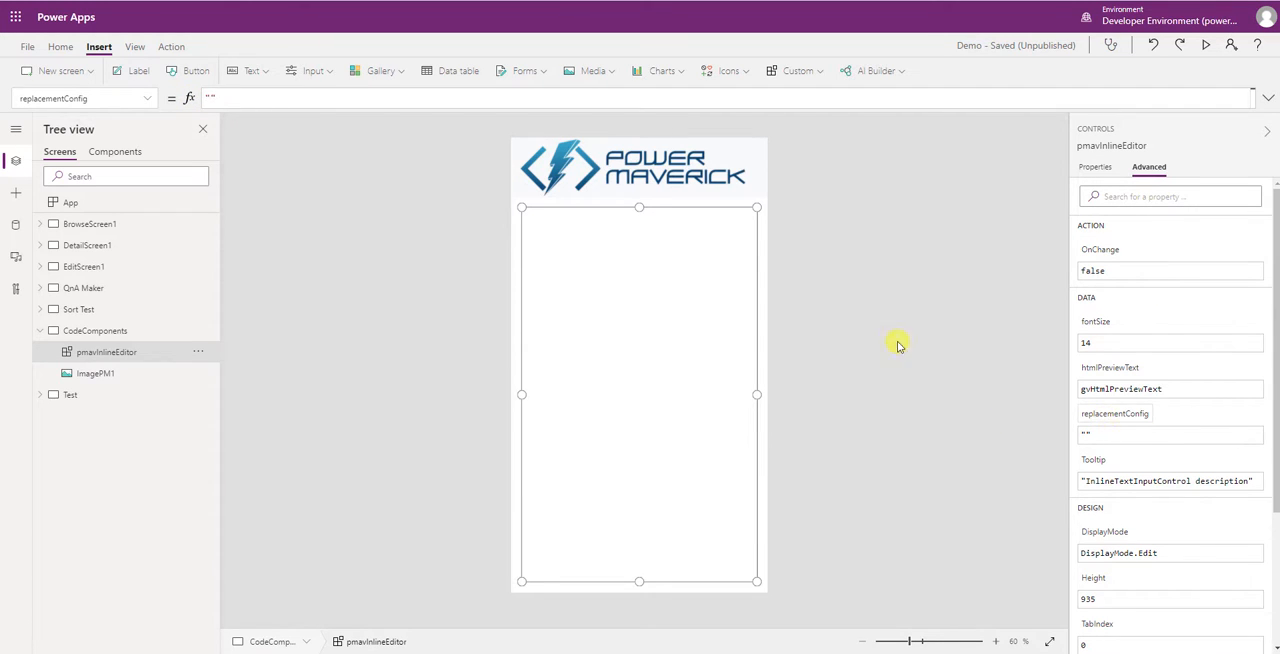
click(1267, 98)
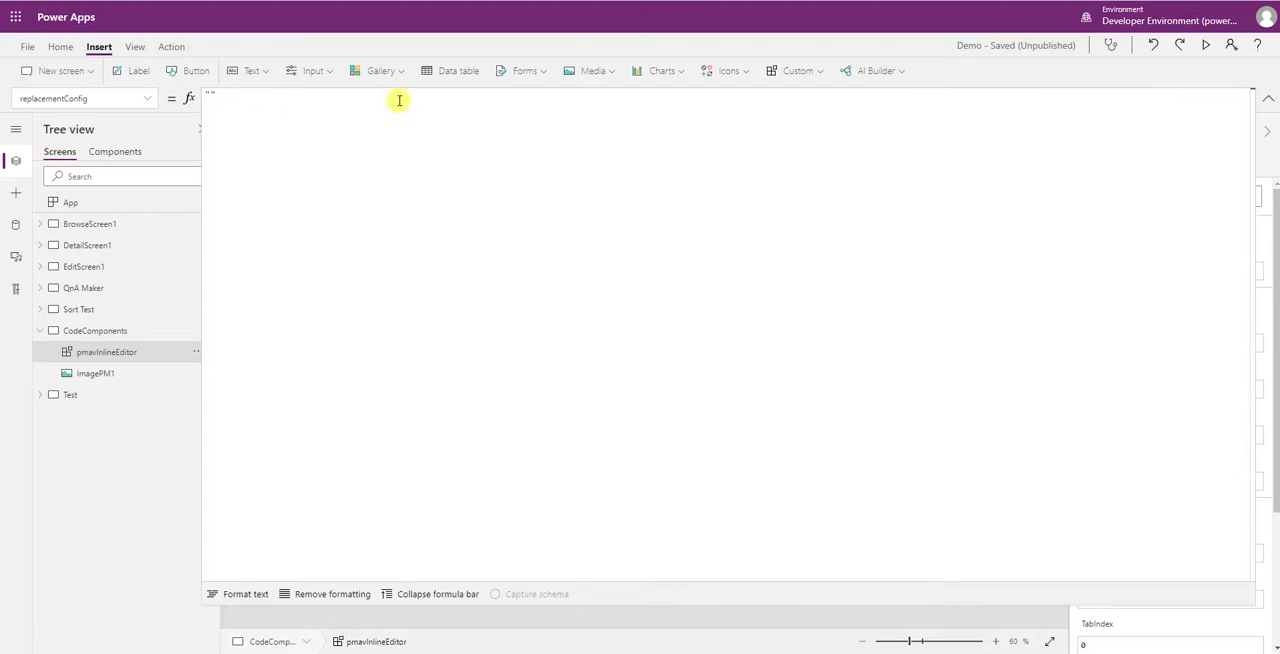
click(216, 99)
text({     'slugs': [{             'slug': 'slug1',             'replace': 'Enter your text here'         },         {             'slug': 'slug2',             'replace': 'Replace this with your custom data'         },         {             'slug': 'slug3',             'replace': 'Enter whatever you think is appropriate'         }     ] })
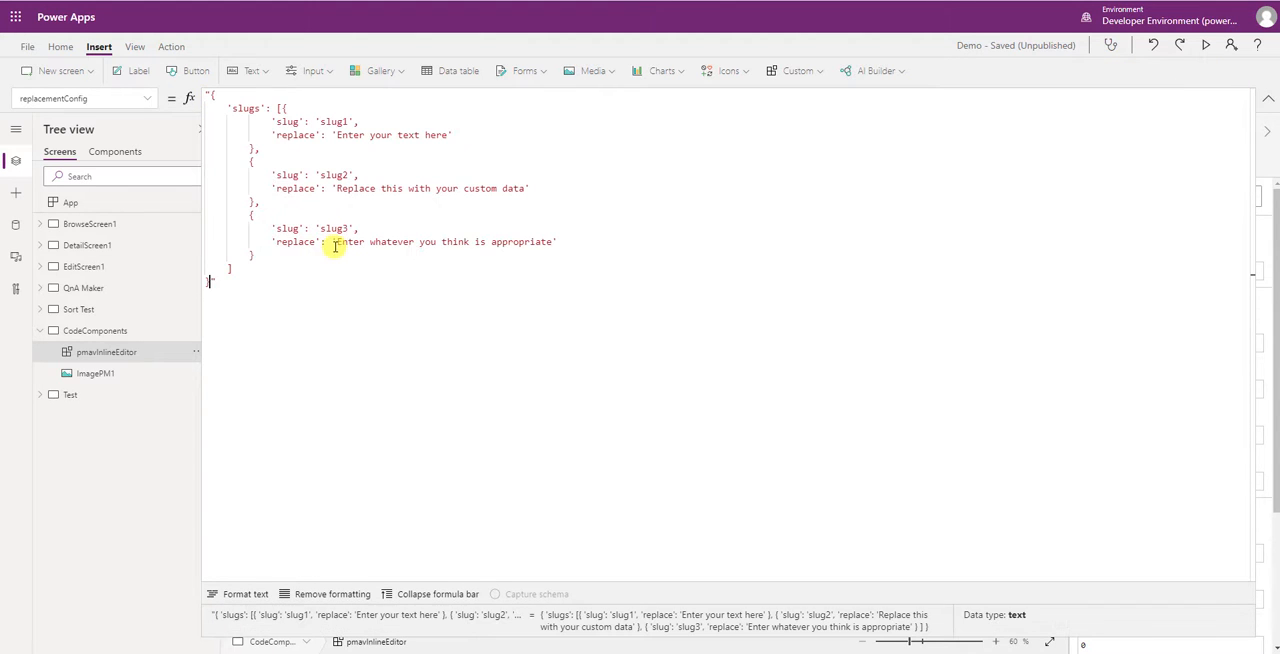
- Examine the slug and replace pair of each of the three replacementConfig entries, then collapse the formula editor
drag(271, 121, 358, 121)
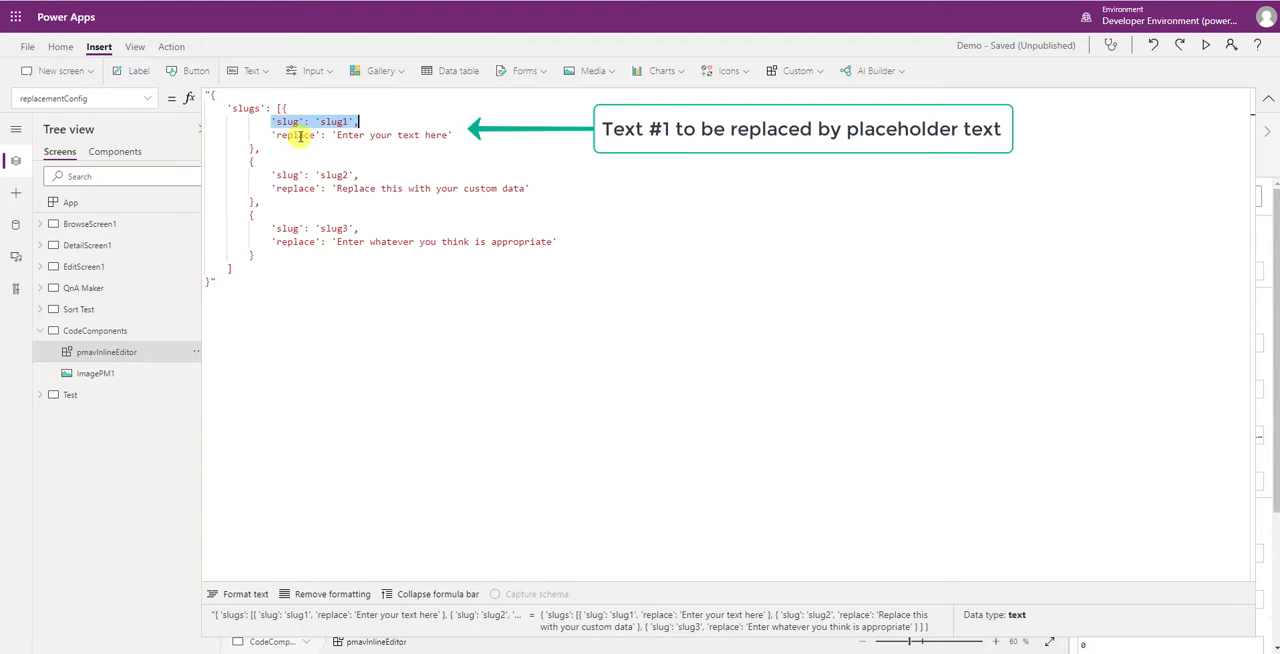
drag(268, 135, 466, 134)
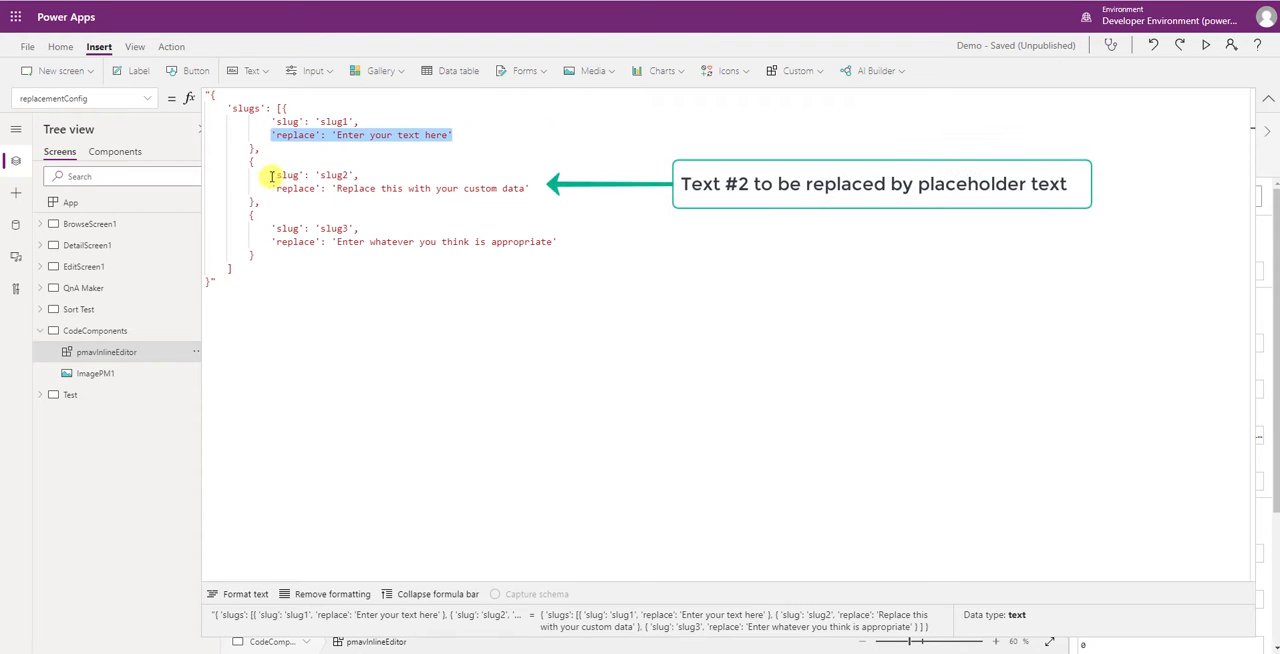
drag(271, 172, 368, 176)
drag(271, 188, 530, 188)
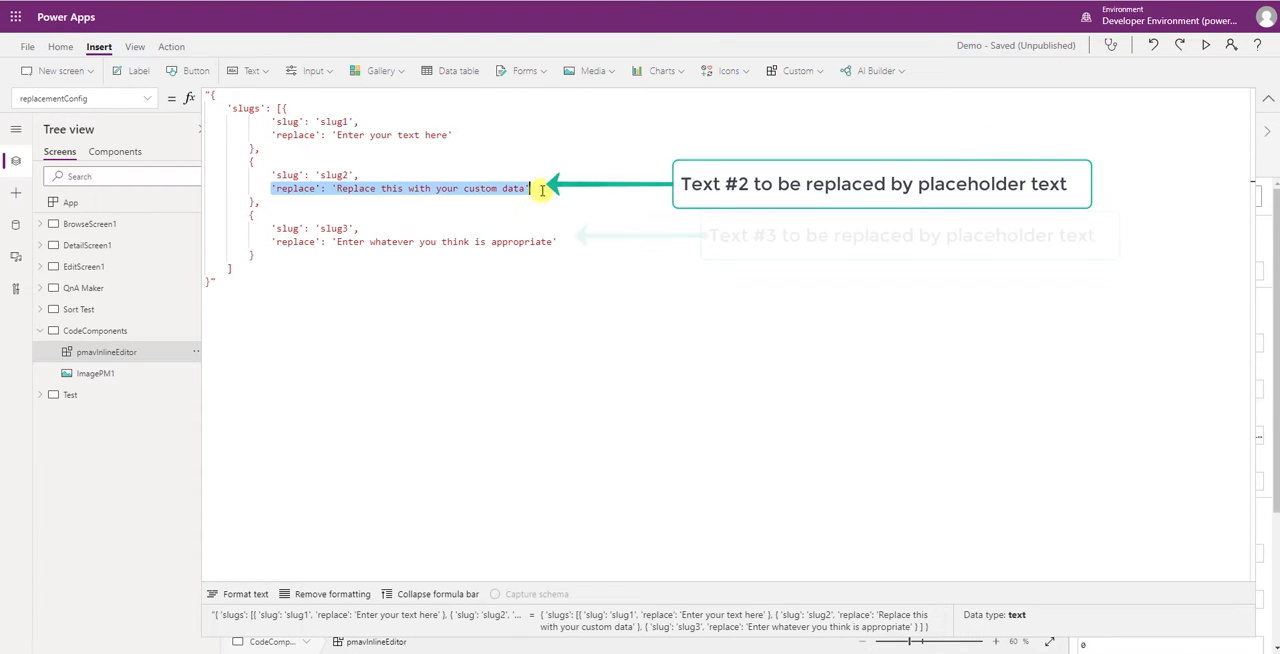
drag(271, 228, 358, 228)
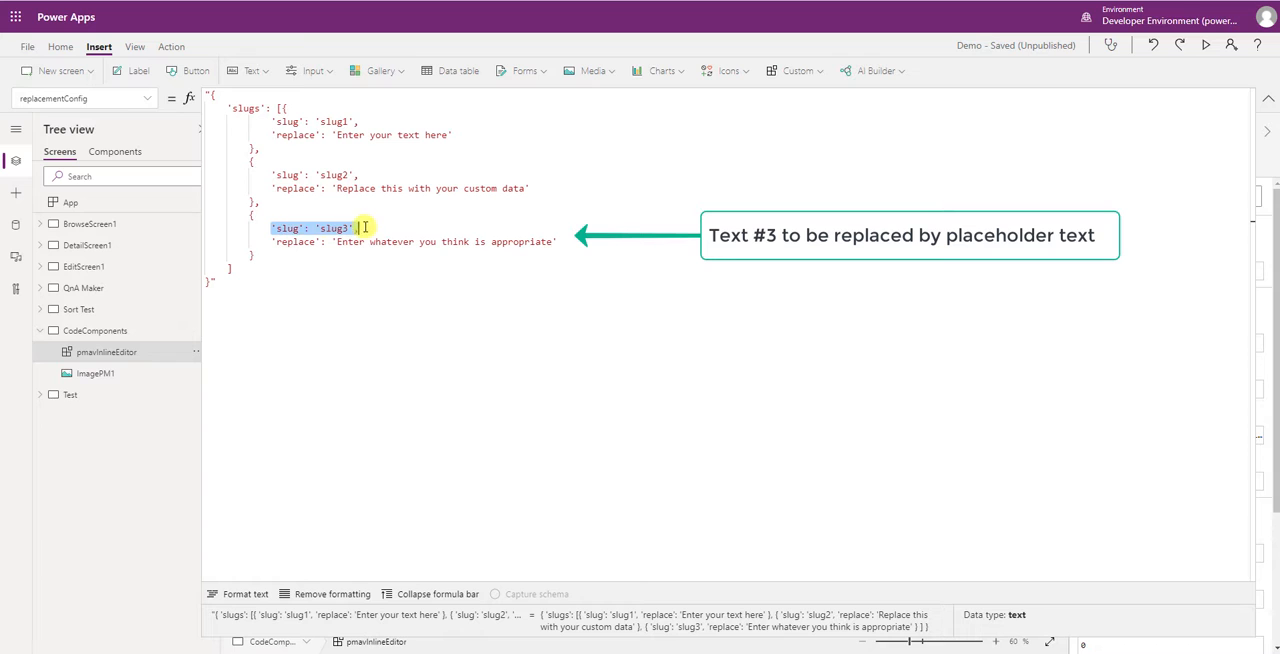
drag(267, 243, 580, 241)
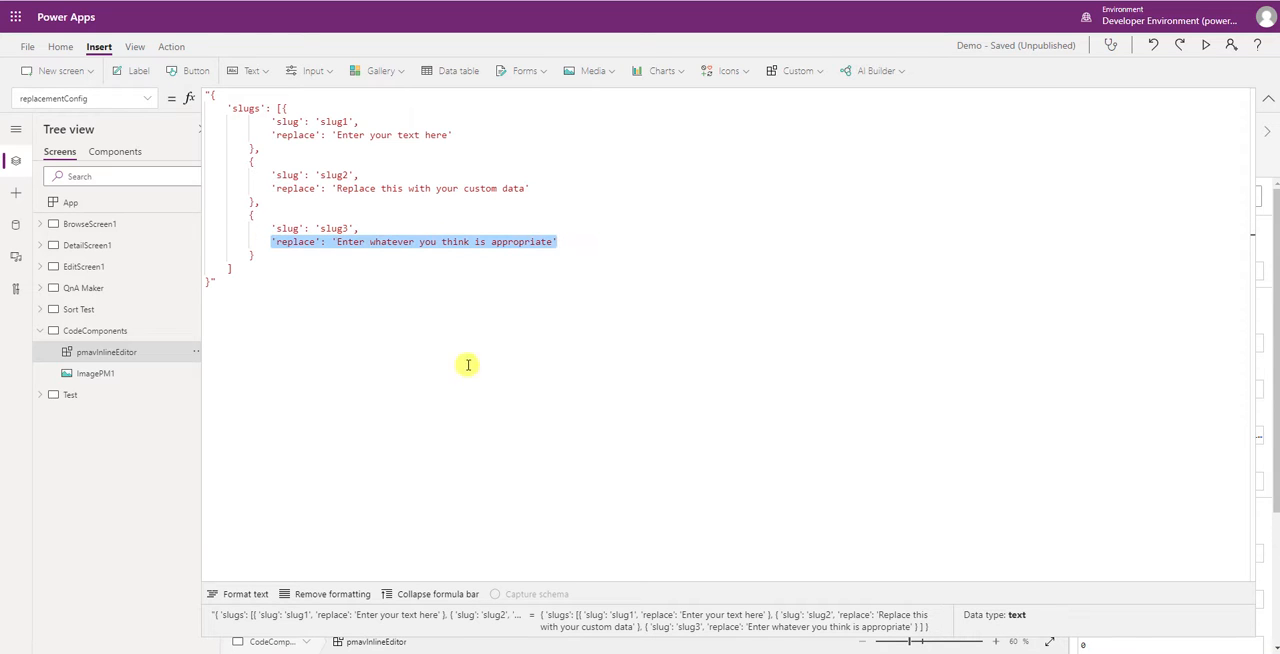
click(432, 594)
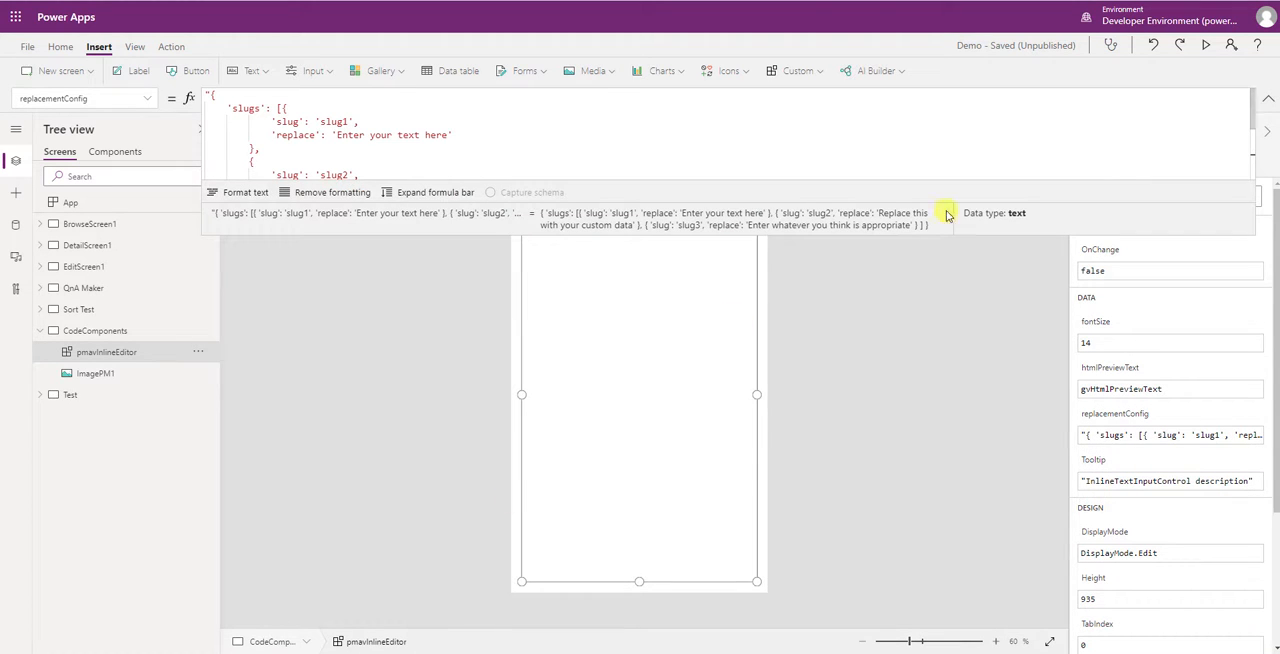
click(1266, 100)
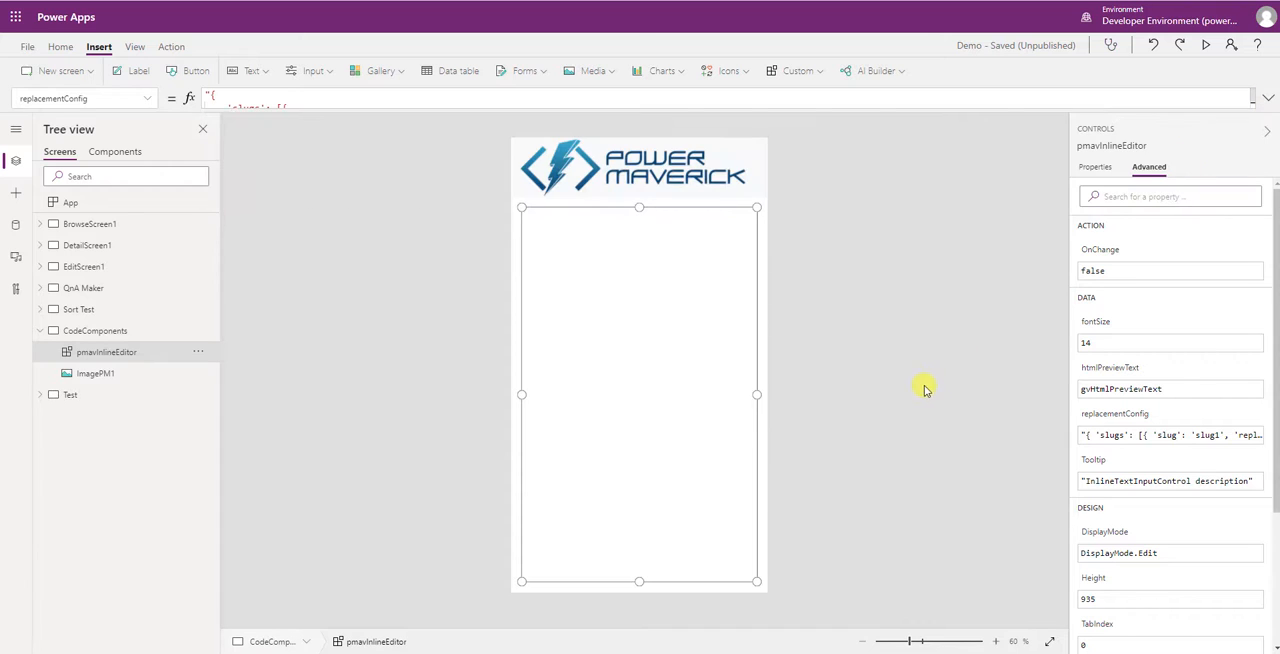
- Set the fontSize of pmavInlineEditor to 30 and run the app's OnStart formula
click(1097, 325)
double_click(200, 100)
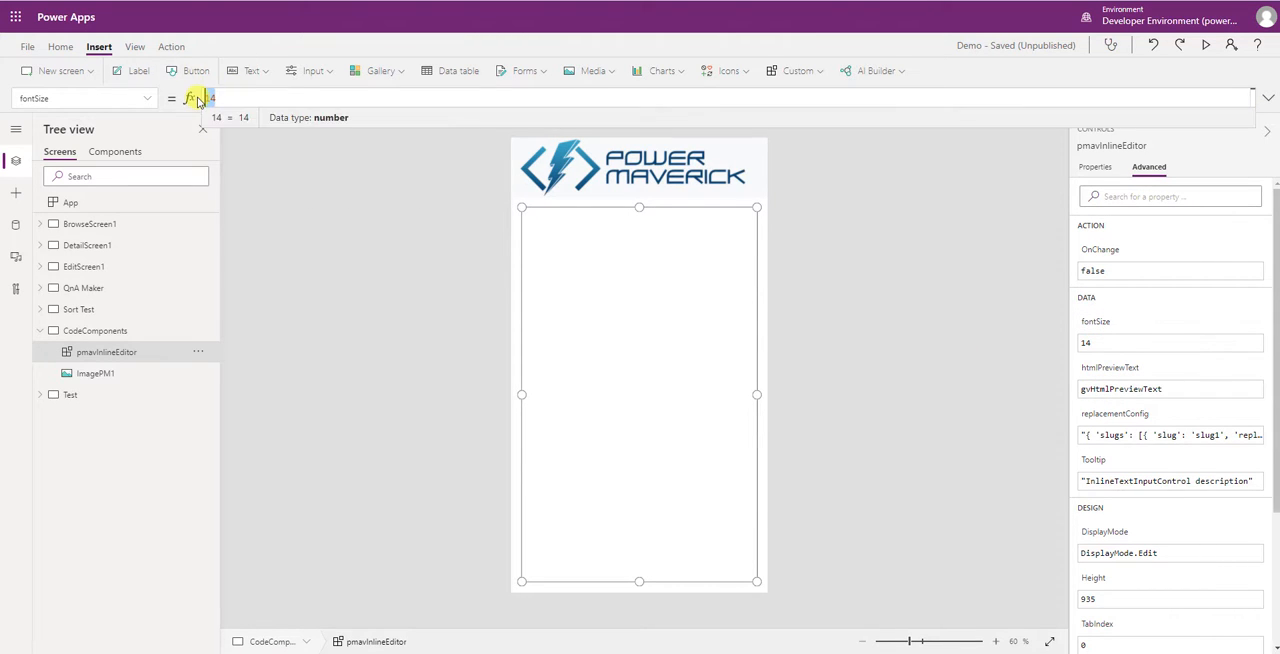
click(865, 320)
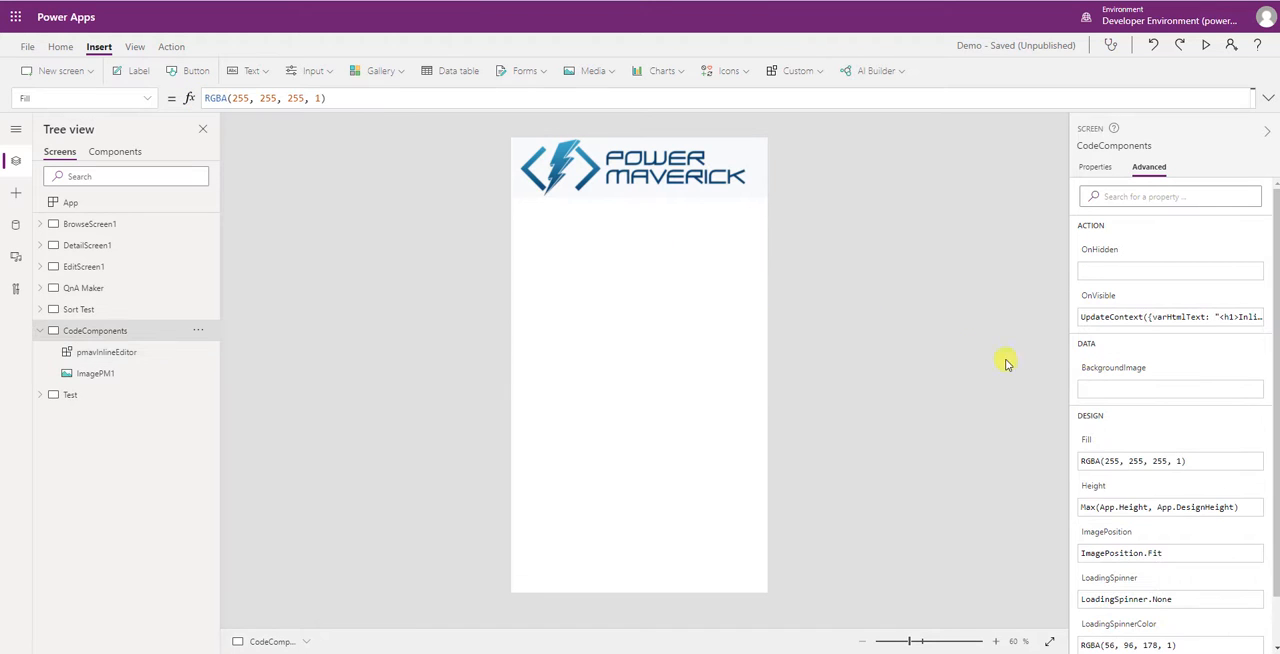
click(197, 204)
click(236, 225)
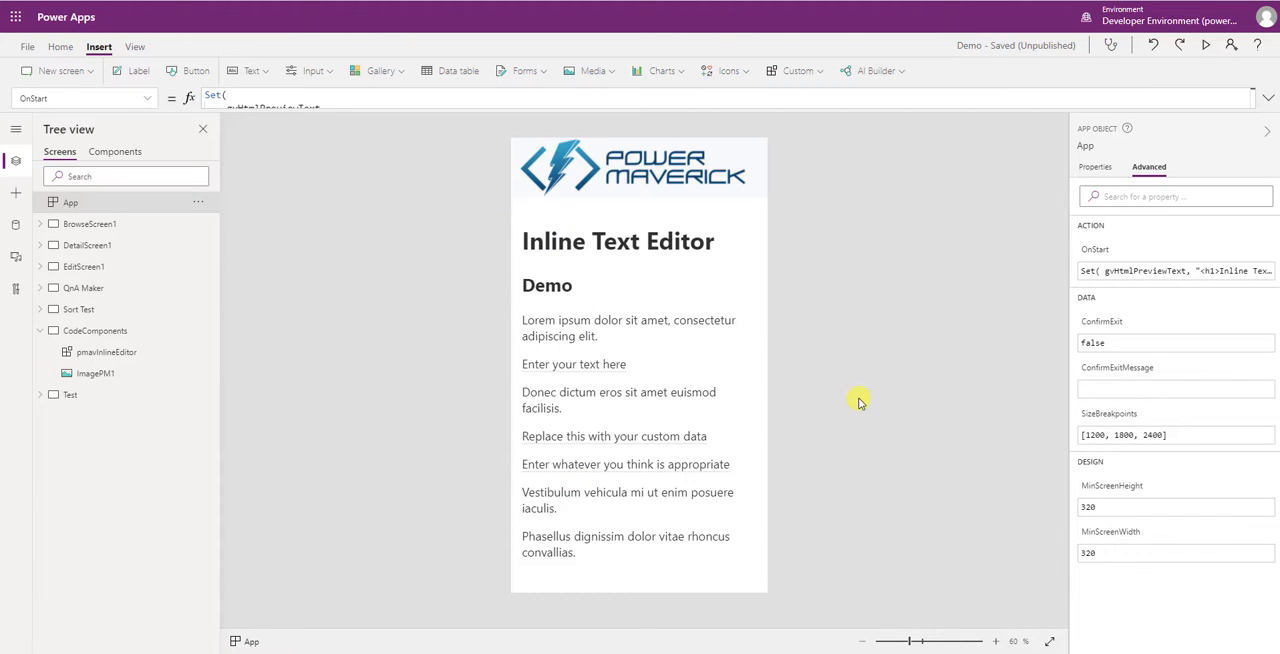
- Preview the app, try switching each of the three placeholder texts into editing, and return to the editor
click(1207, 47)
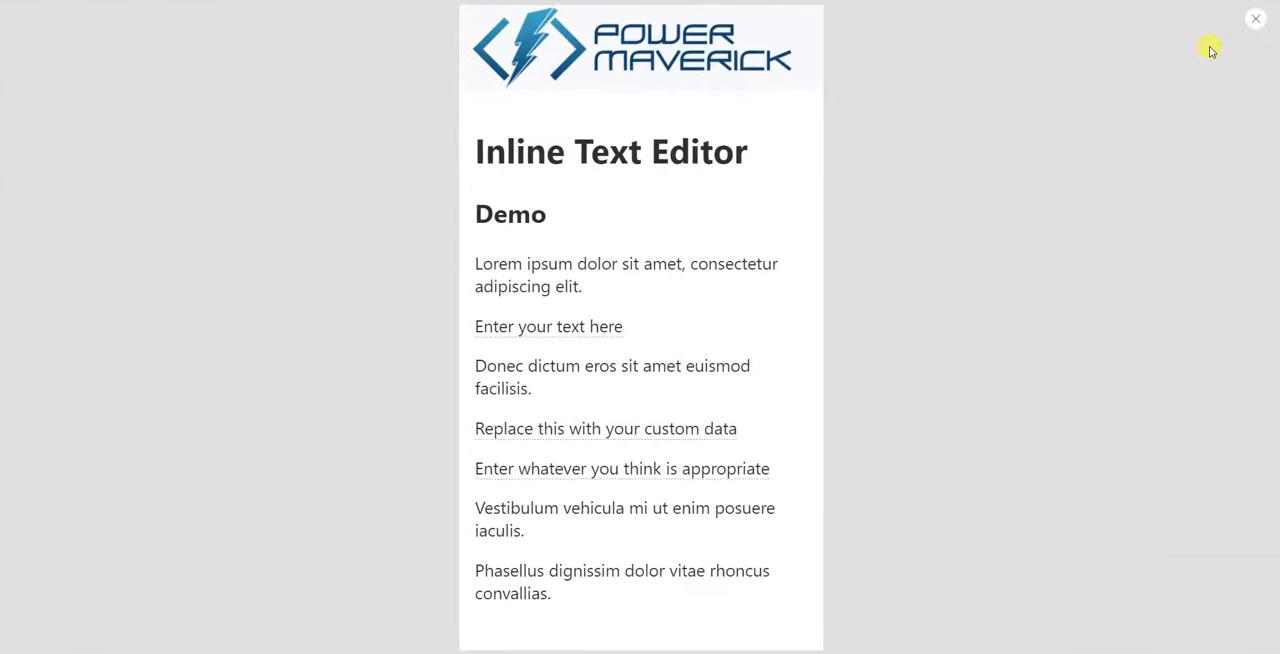
click(588, 328)
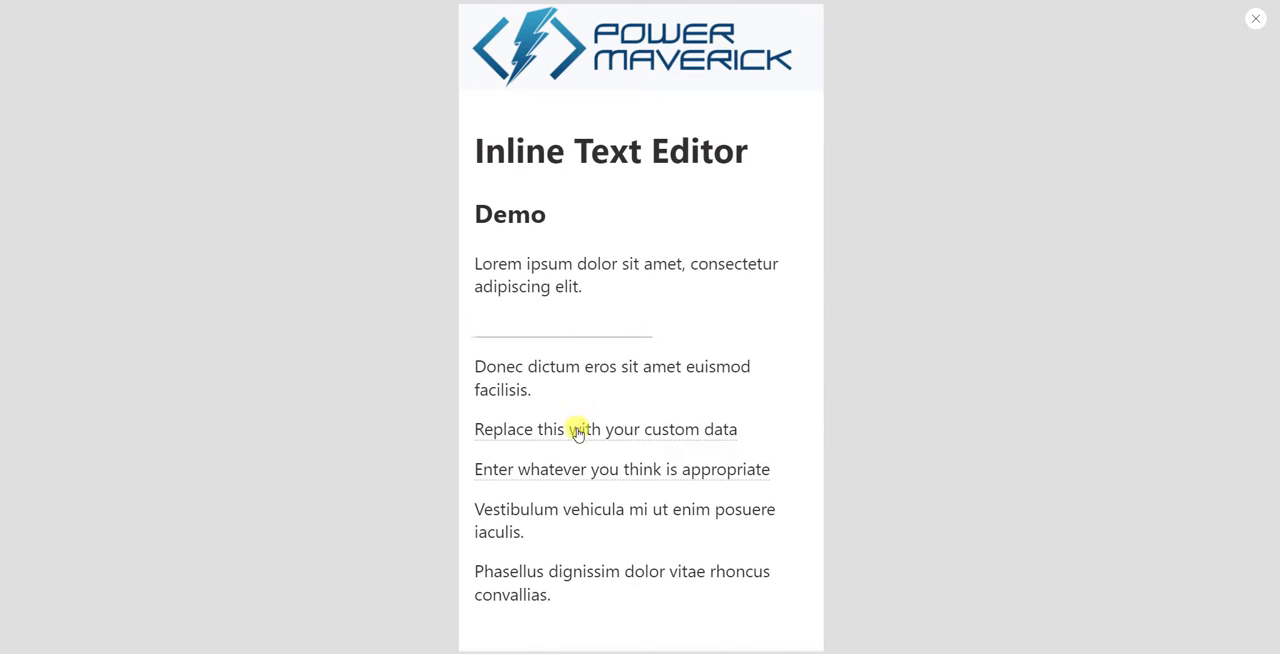
click(578, 432)
click(577, 471)
click(573, 332)
click(574, 429)
click(574, 465)
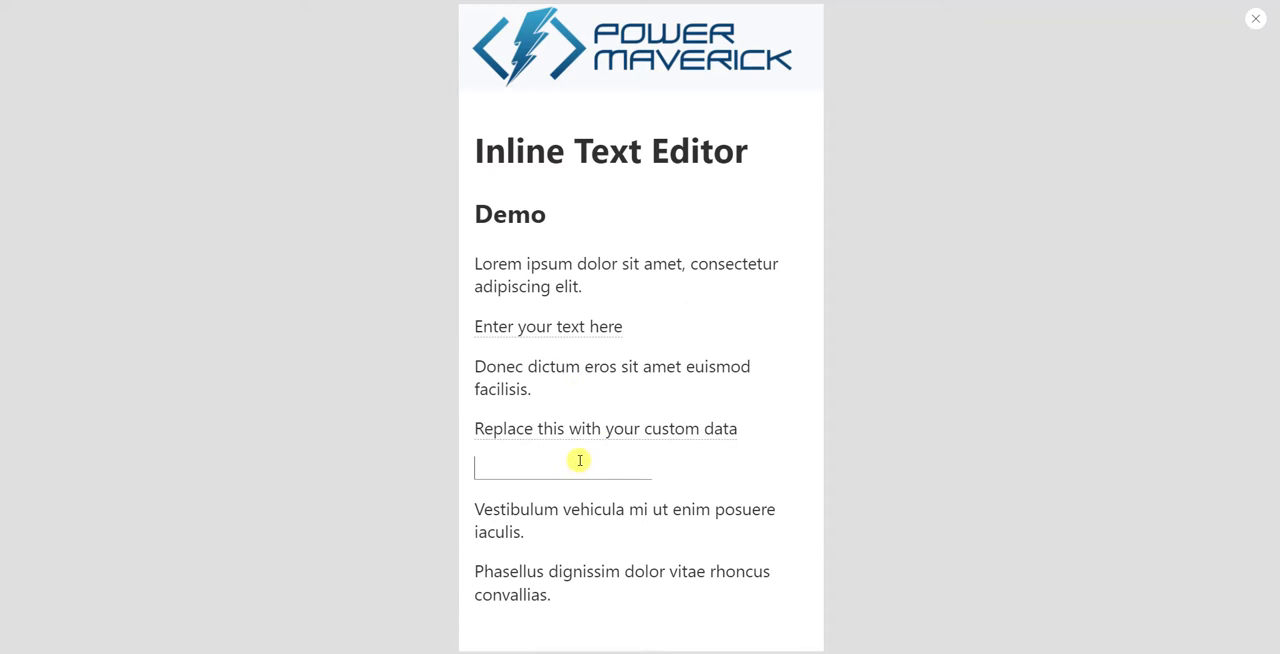
click(1257, 21)
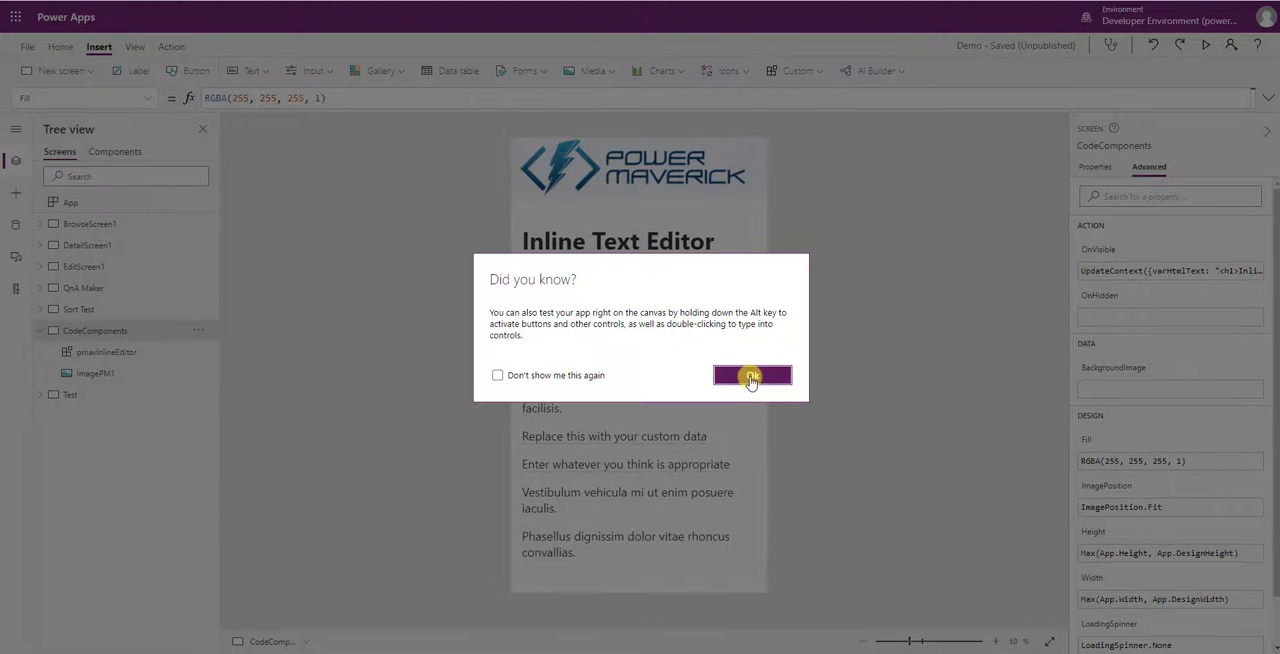
click(751, 375)
- Set the OnChange formula of pmavInlineEditor to Set(gvHtmlPreviewText, pmavInlineEditor.htmlPreviewText)
click(133, 356)
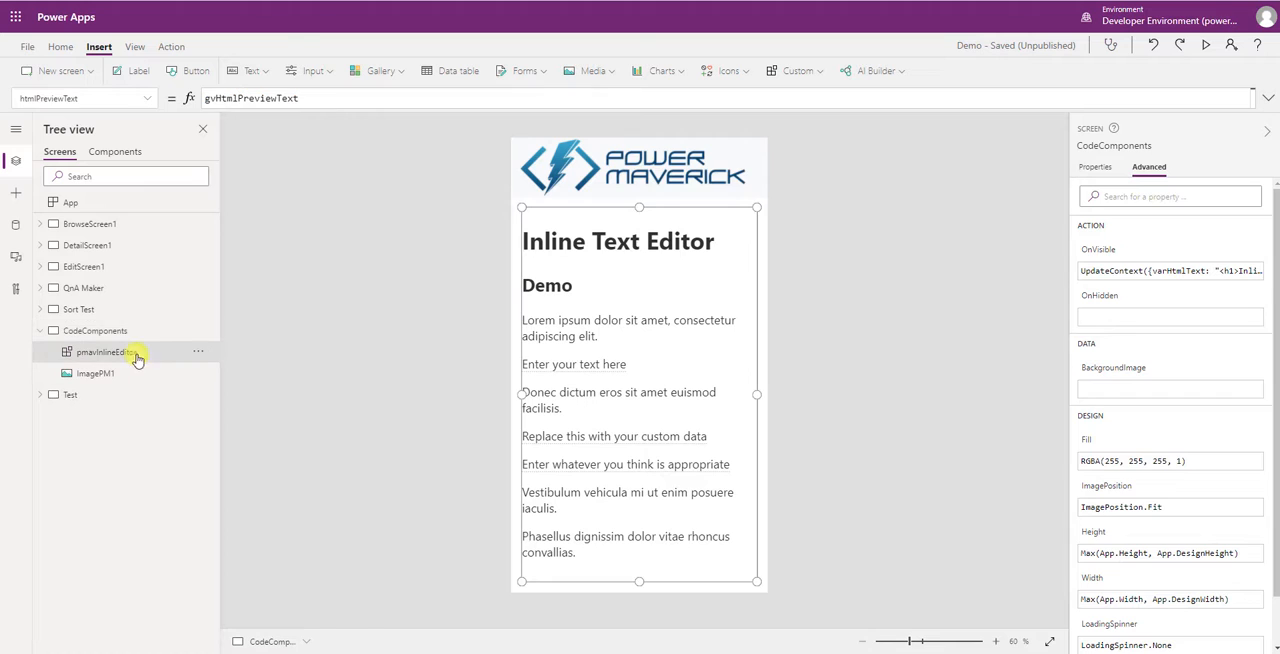
click(1104, 256)
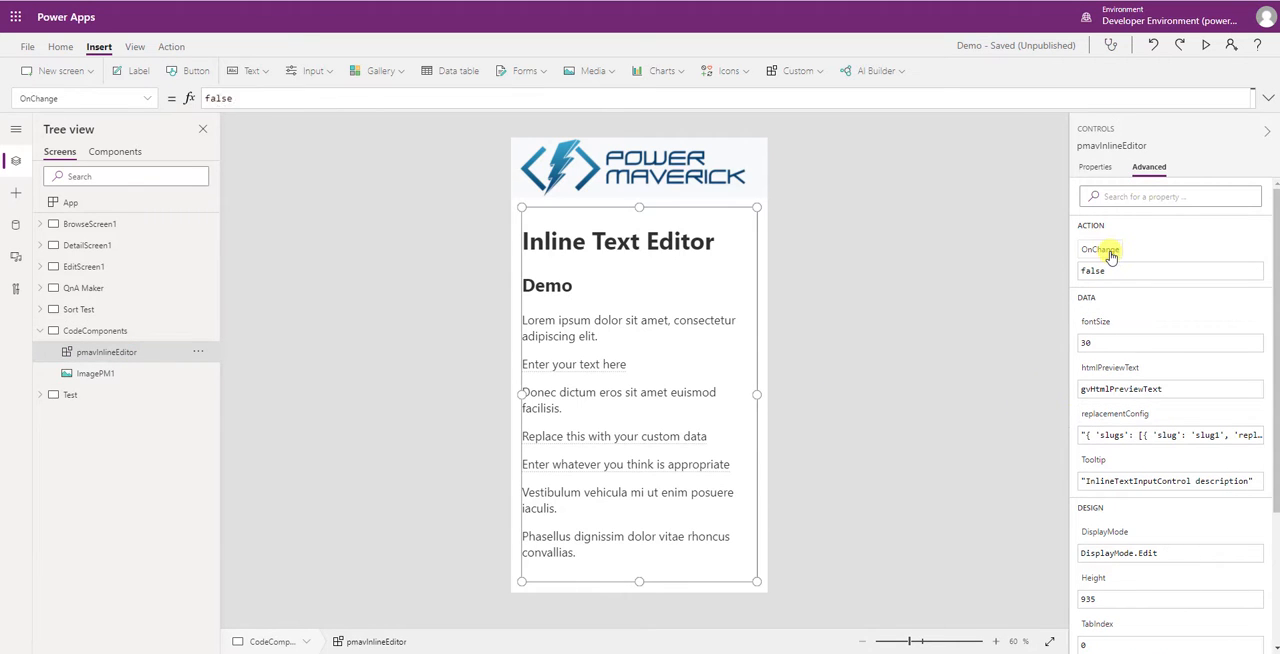
drag(241, 98, 199, 98)
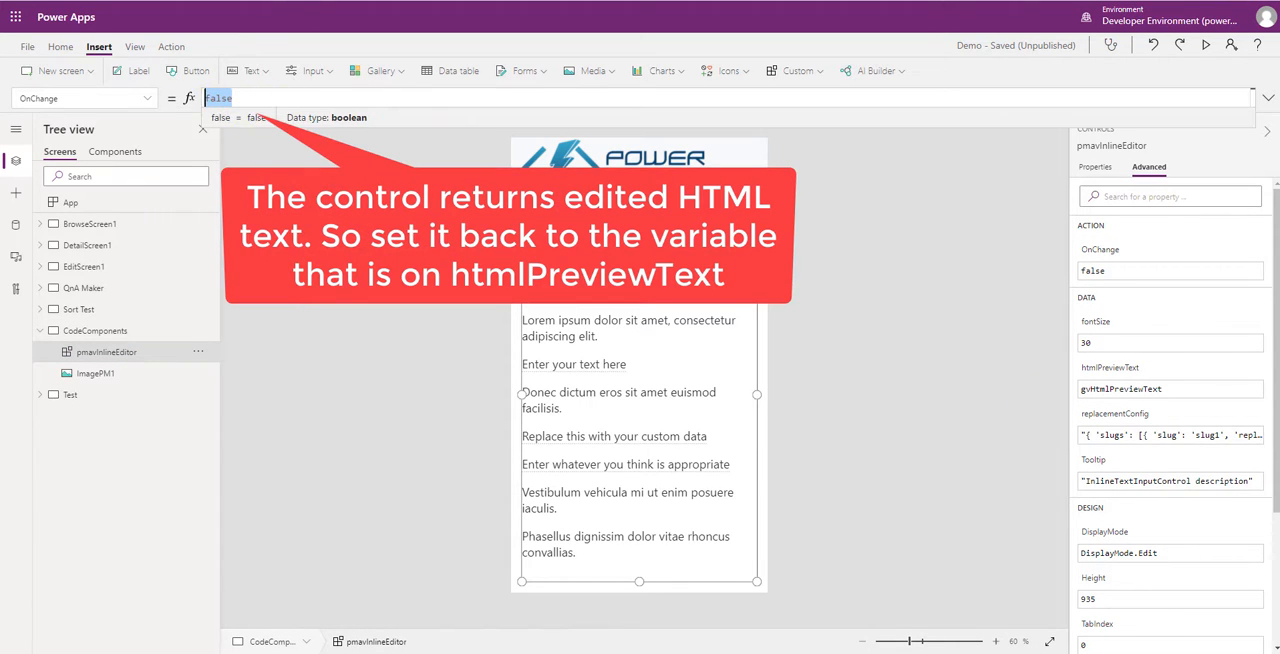
text(Set()
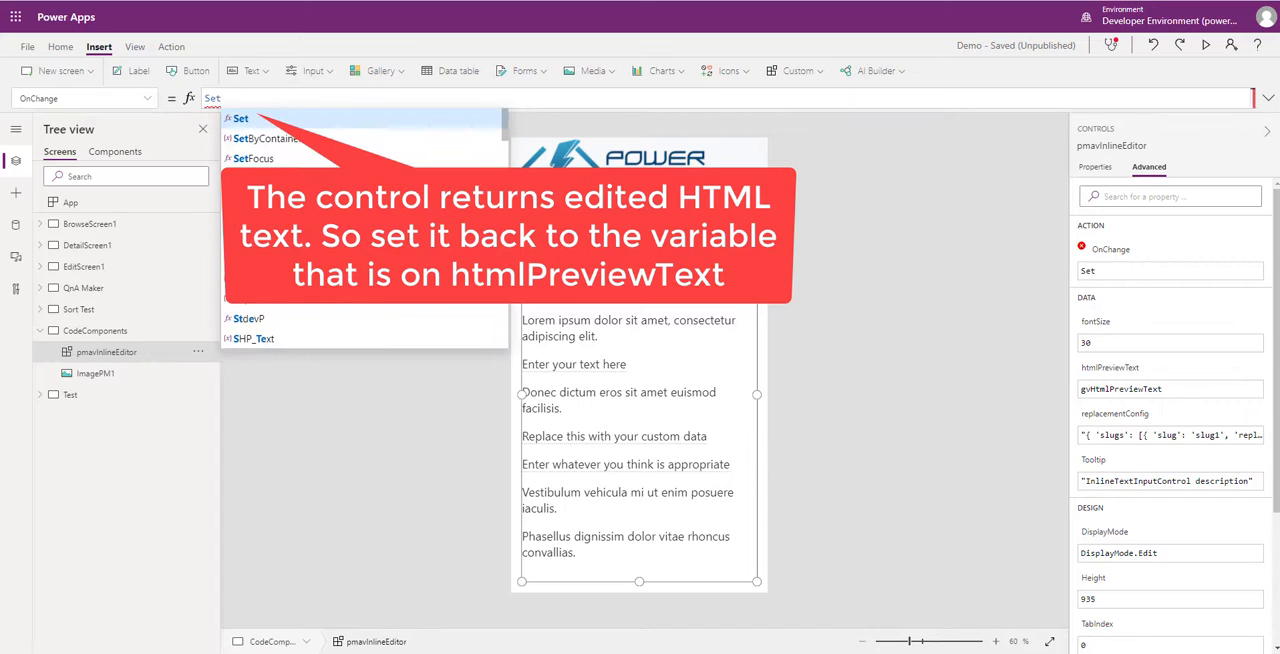
text(vH)
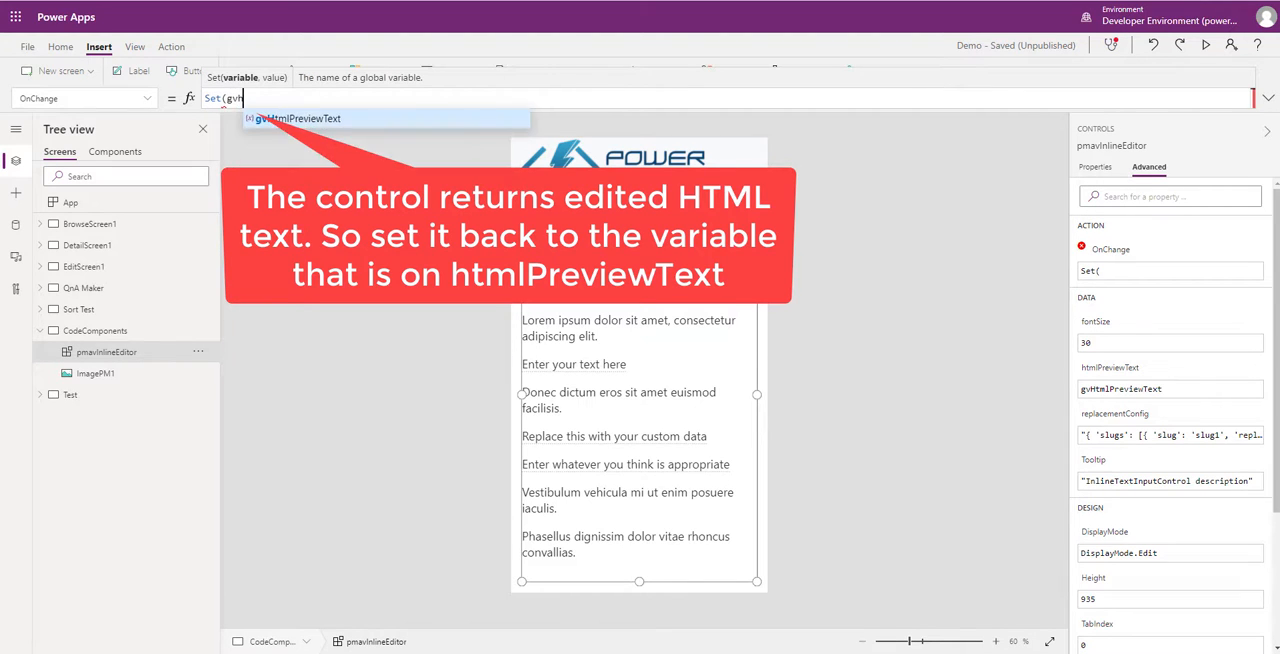
text(tmlPreviewText, pmavInlineEditor.)
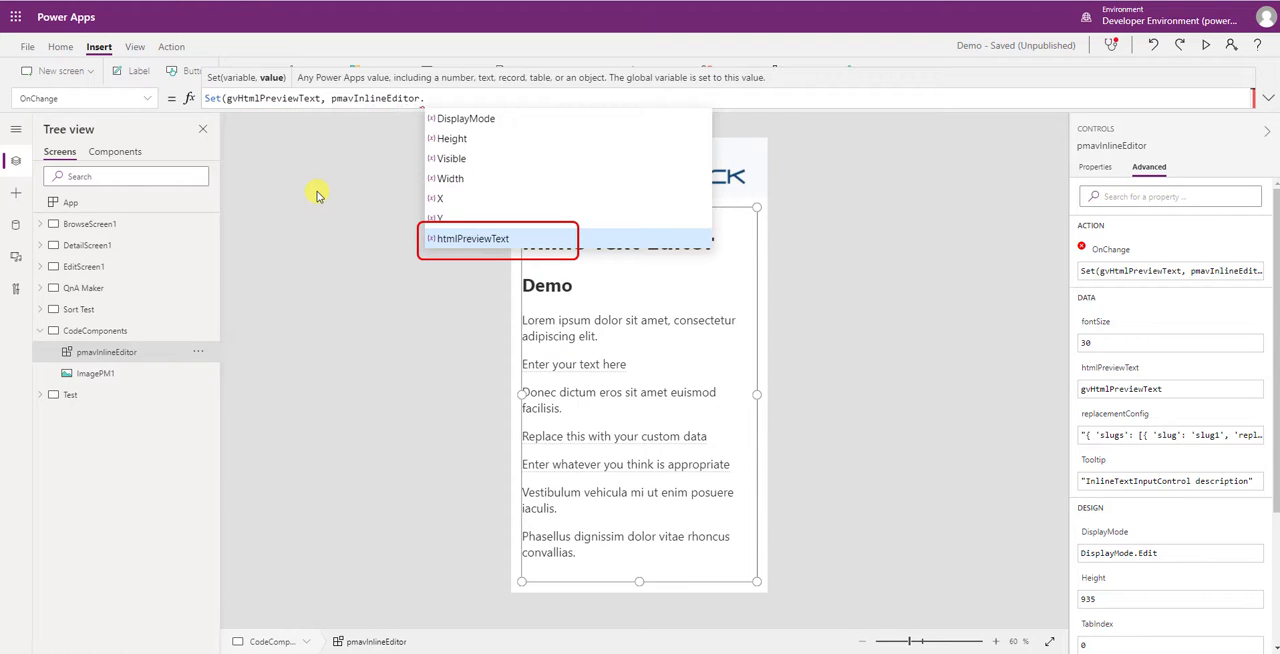
click(488, 240)
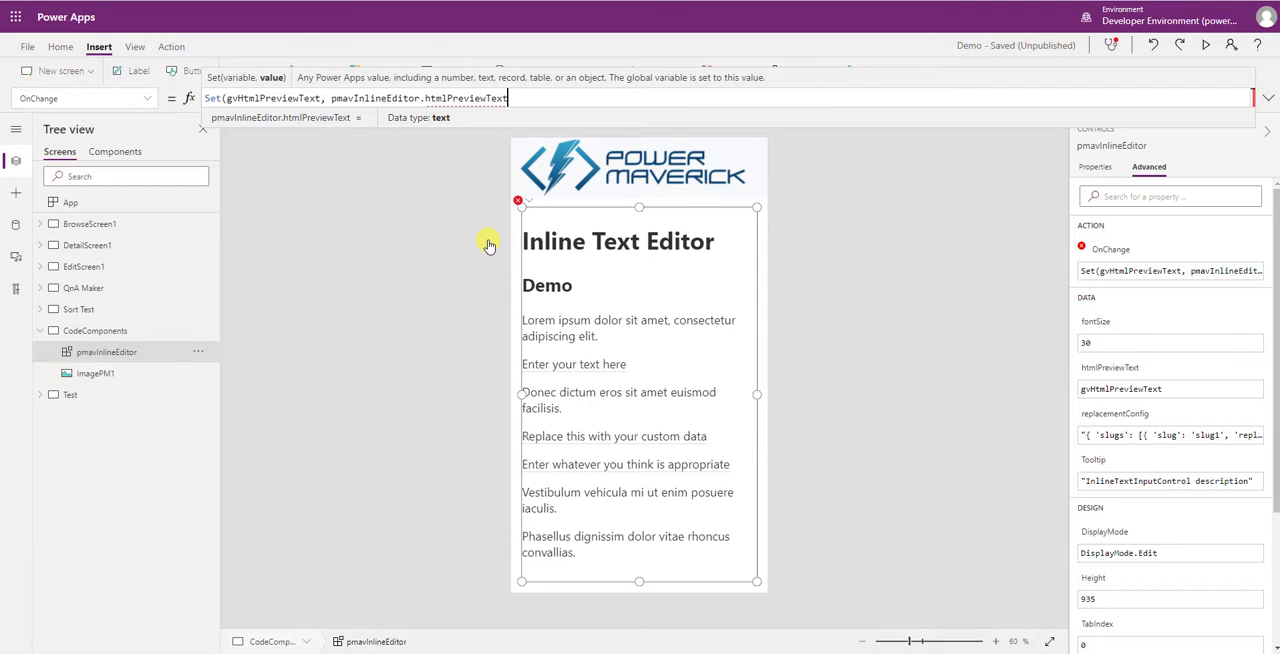
key(Return)
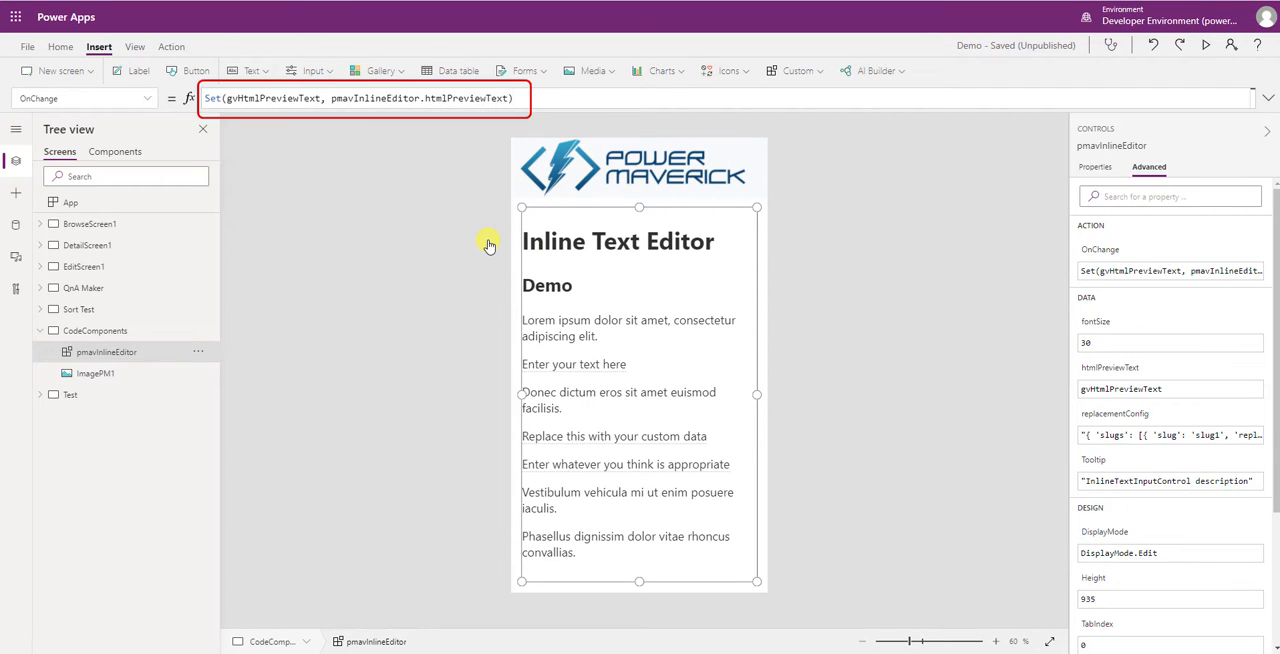